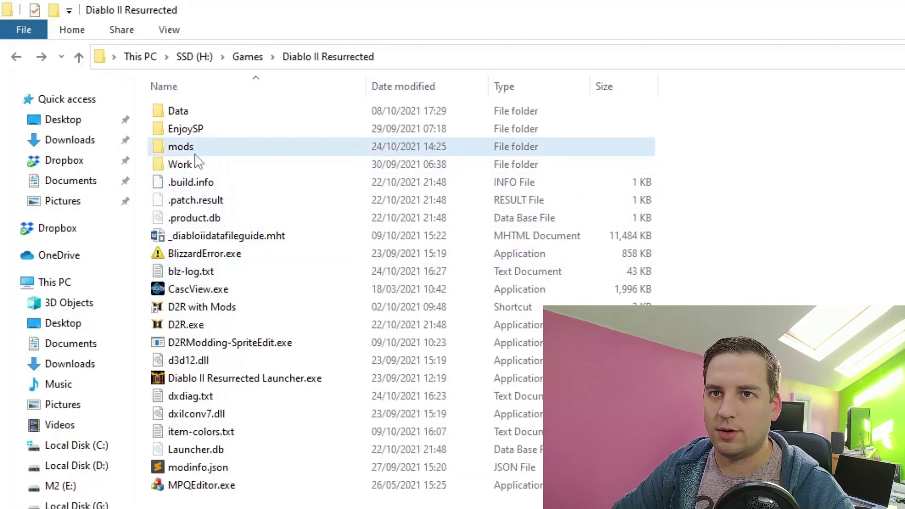
- Go into mods\runes\runes.mpq and open modinfo.json in VS Code to review it
double_click(189, 147)
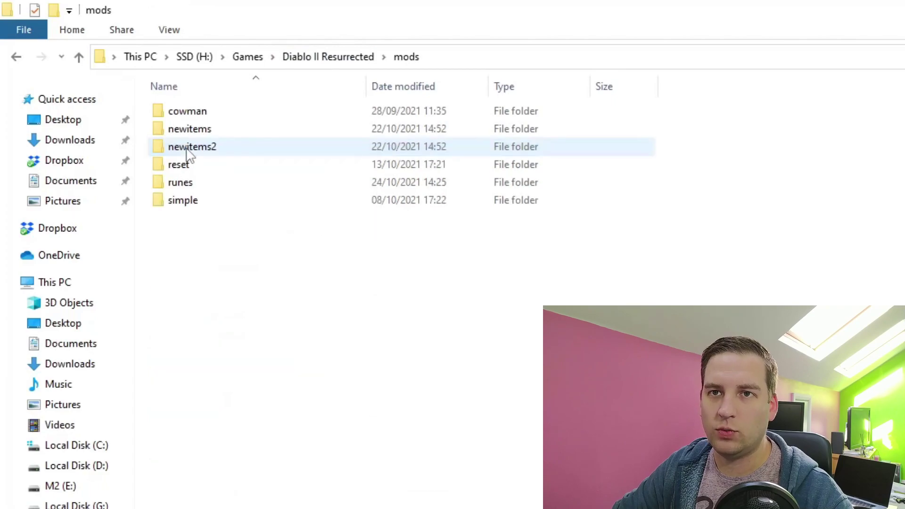
left_click(186, 184)
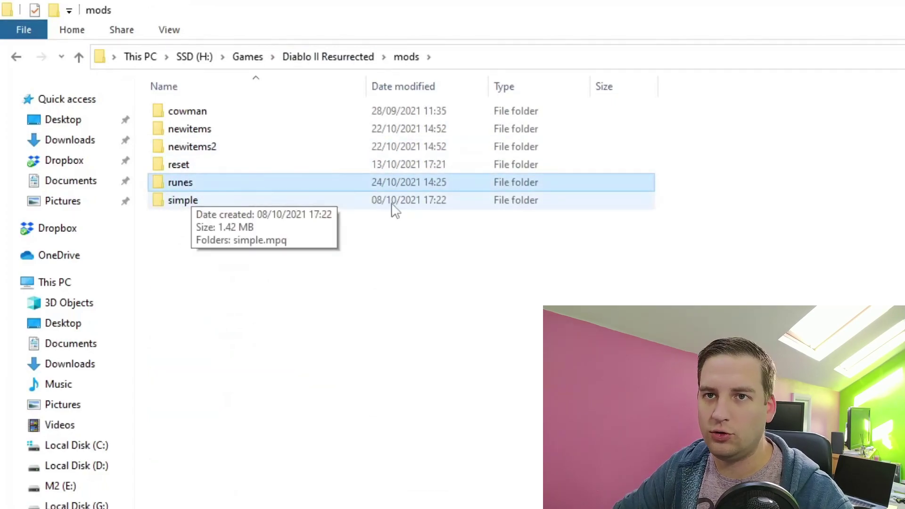
double_click(185, 188)
left_click(184, 112)
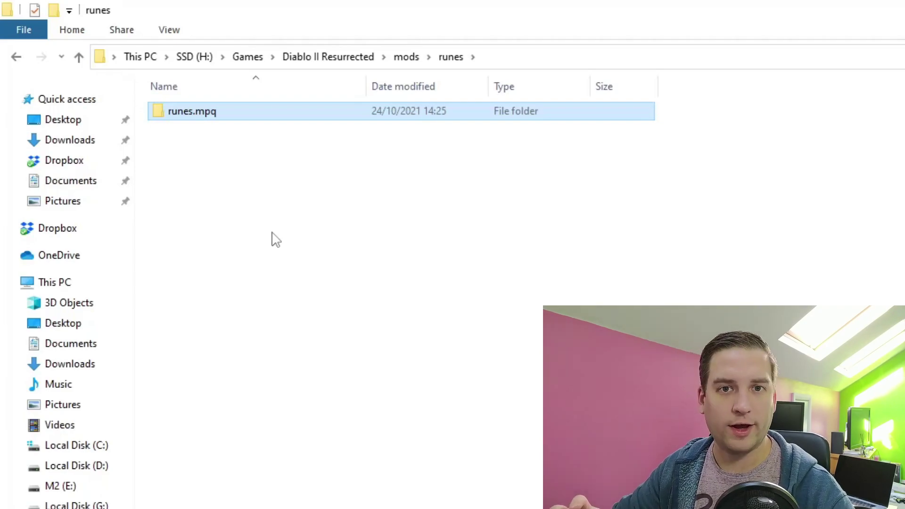
key("Return")
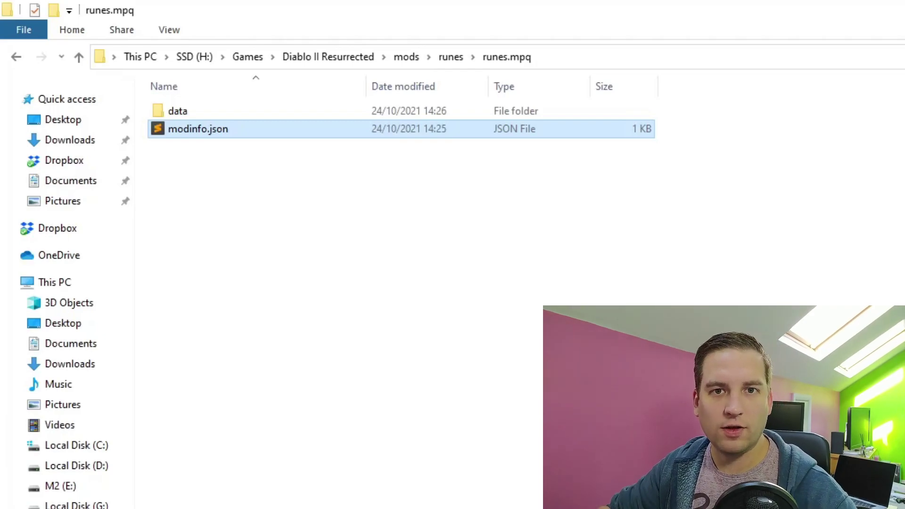
key("Return")
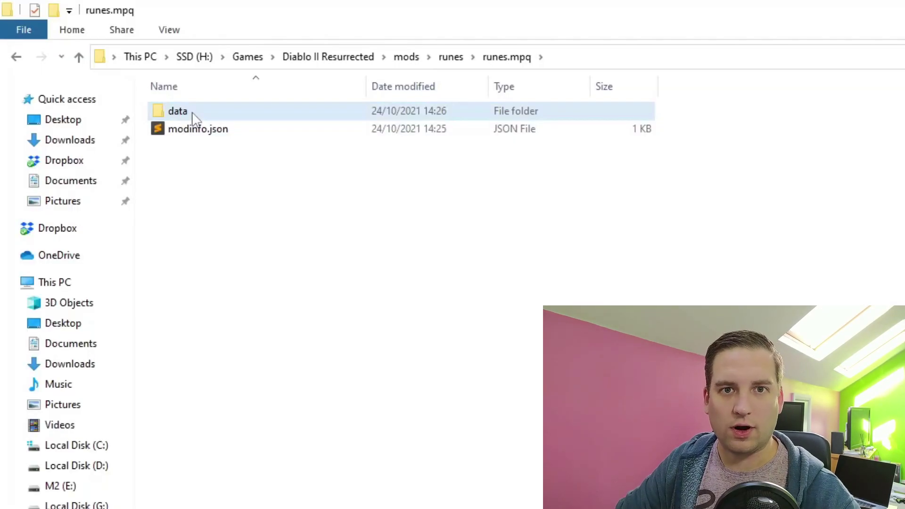
double_click(192, 113)
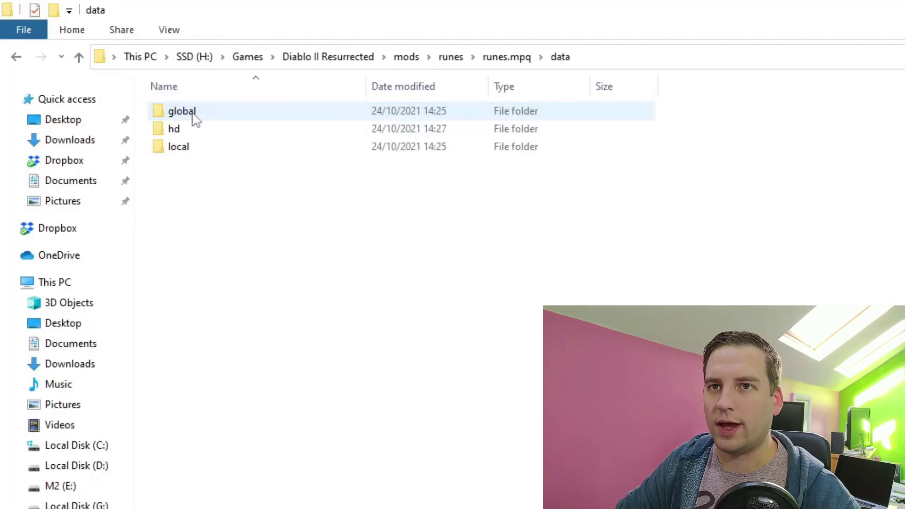
double_click(192, 113)
double_click(192, 113)
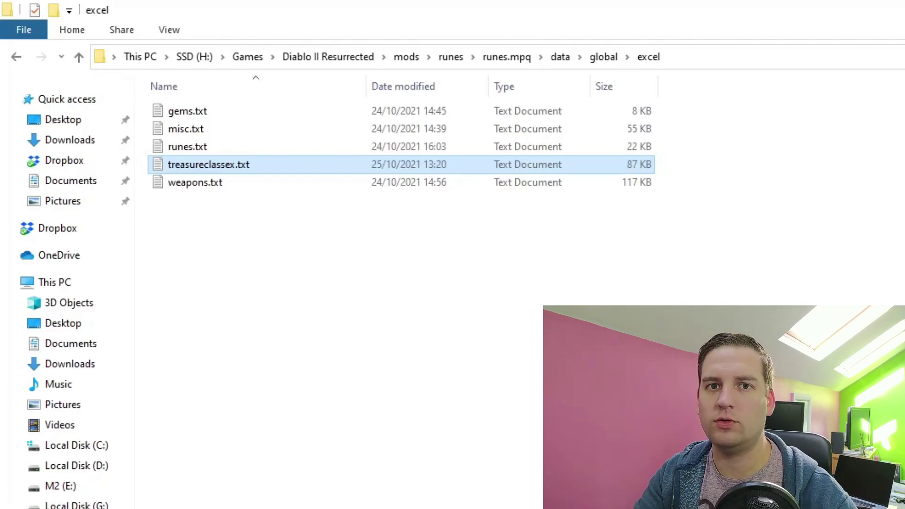
left_click(263, 245)
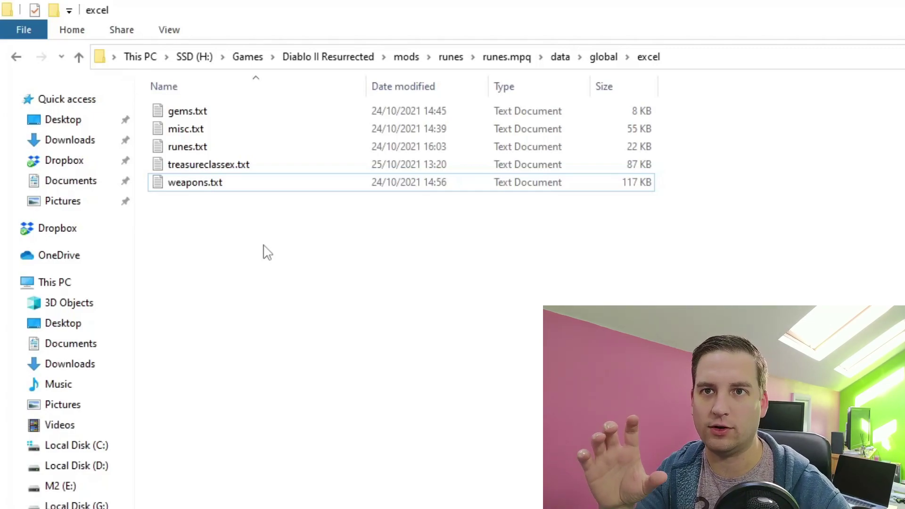
- From the data folder, browse into the mod's hd\items folder
key("alt+Up")
key("alt+Up")
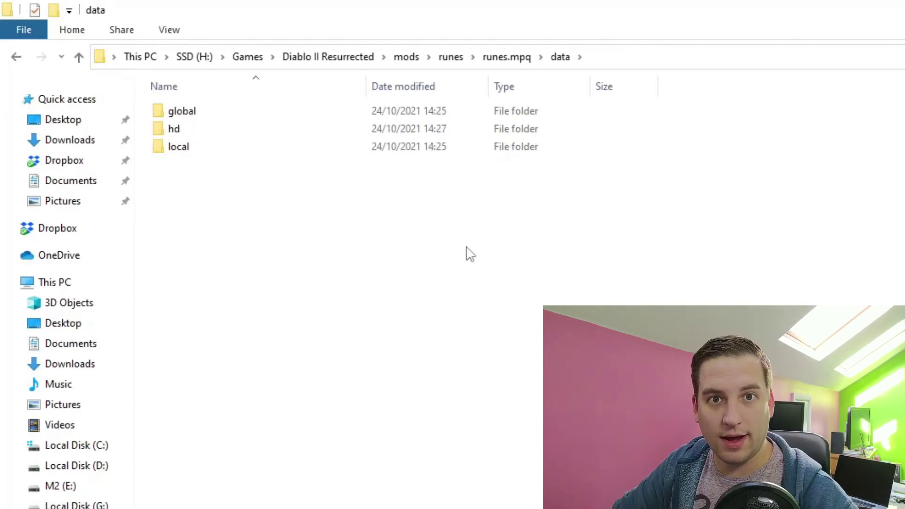
double_click(230, 129)
double_click(226, 119)
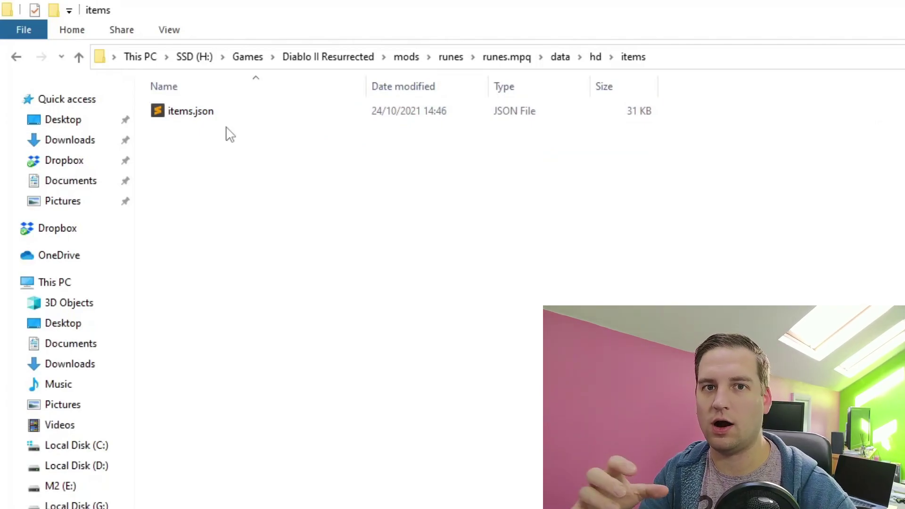
- Return to data and browse into local\lng\strings
key("alt+Up")
key("alt+Up")
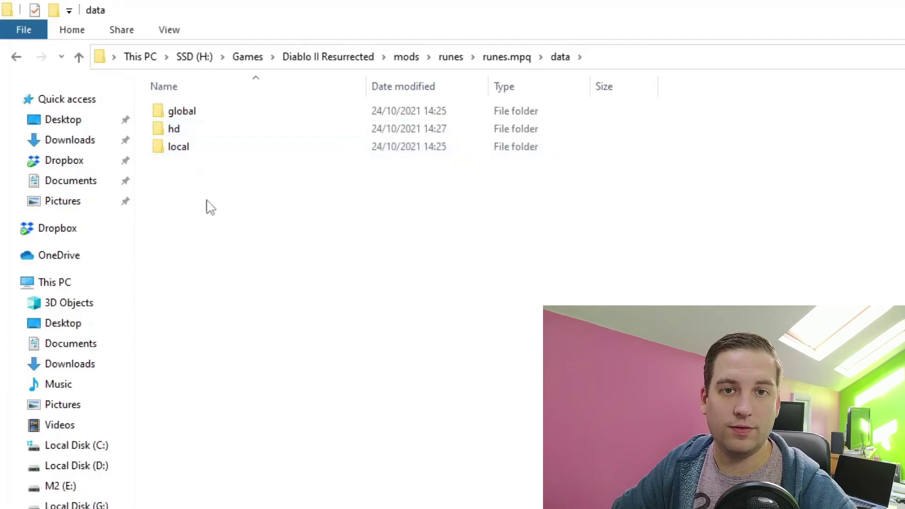
double_click(184, 150)
double_click(191, 126)
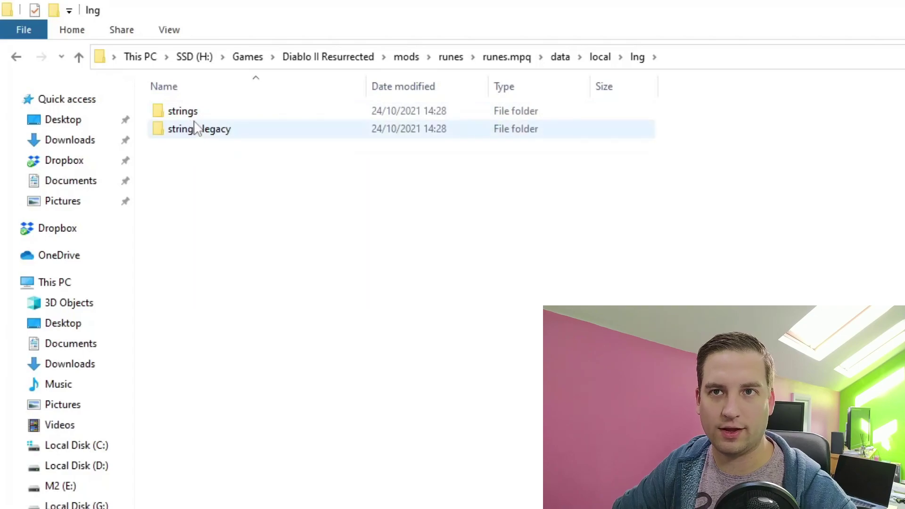
left_click(195, 115)
double_click(197, 115)
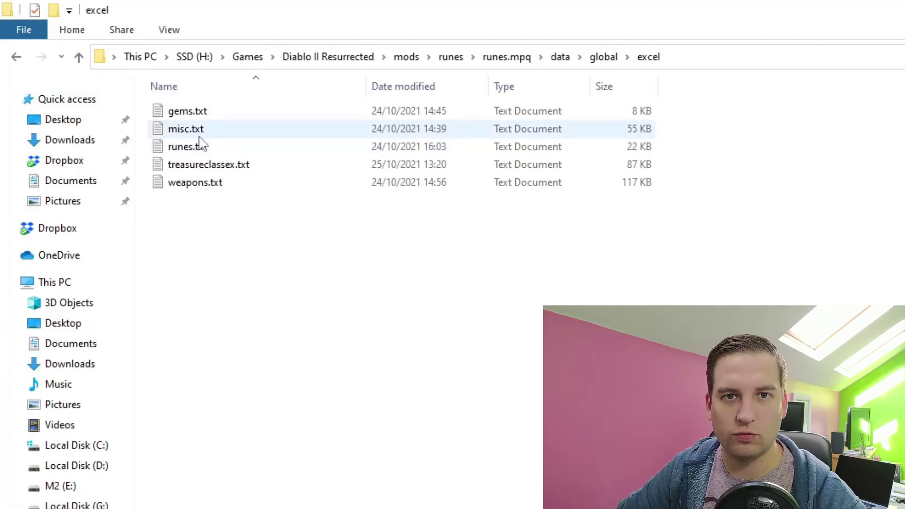
- Open misc.txt in Excel and locate the Fus Rune through Dah Rune rows
double_click(200, 136)
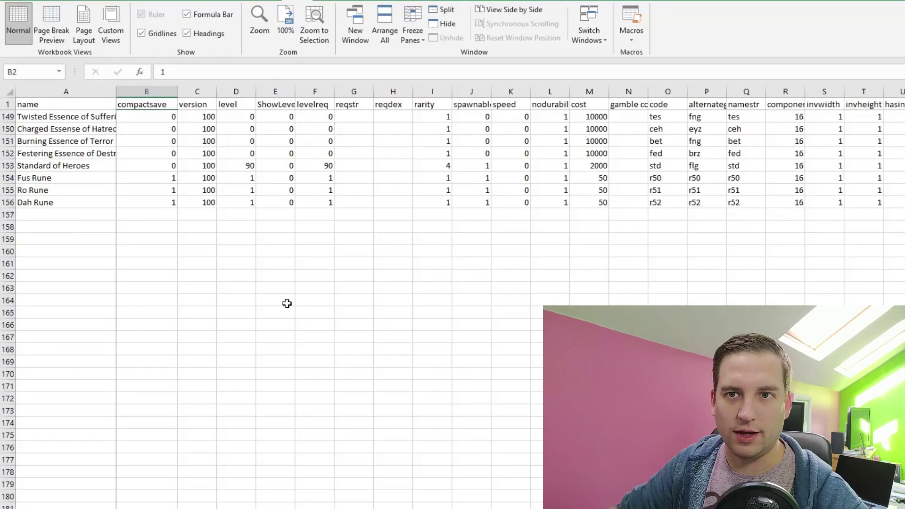
left_click(41, 183)
left_click(54, 204)
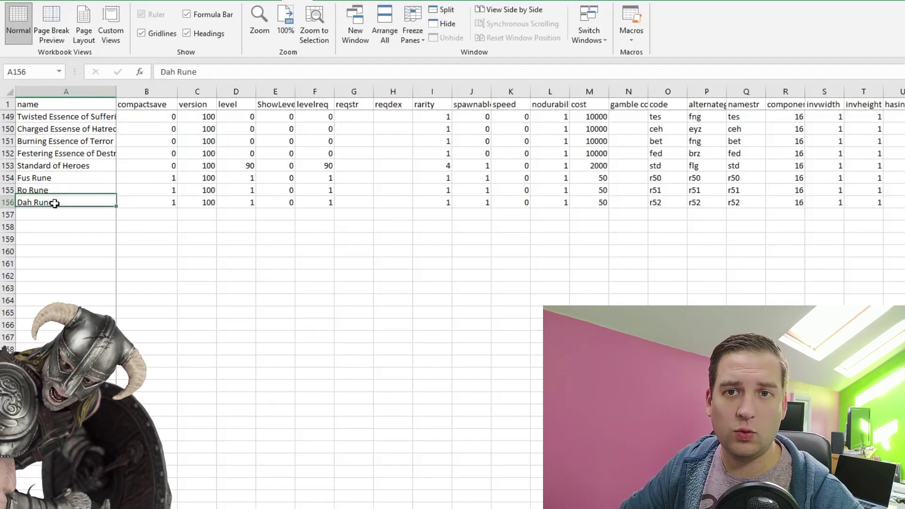
key("Up")
key("Up")
scroll(74, 302, "up", 15)
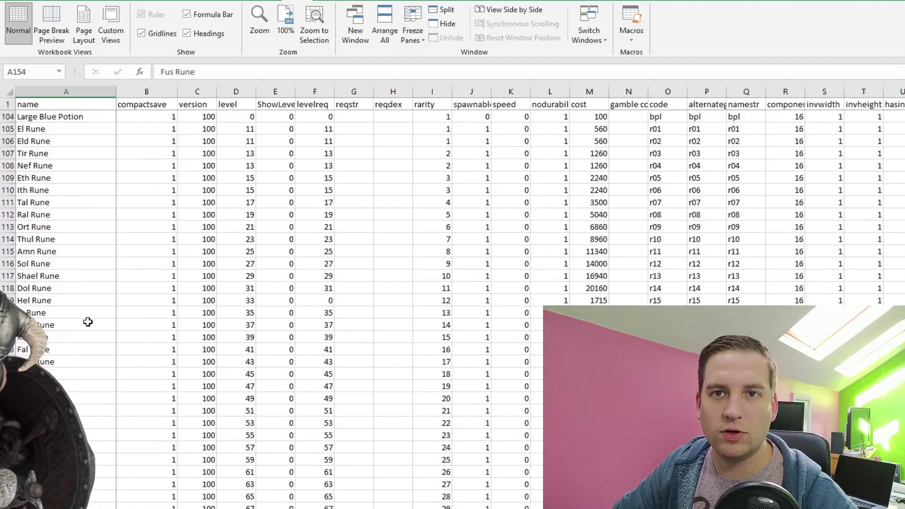
scroll(86, 320, "down", 15)
scroll(66, 244, "down", 1)
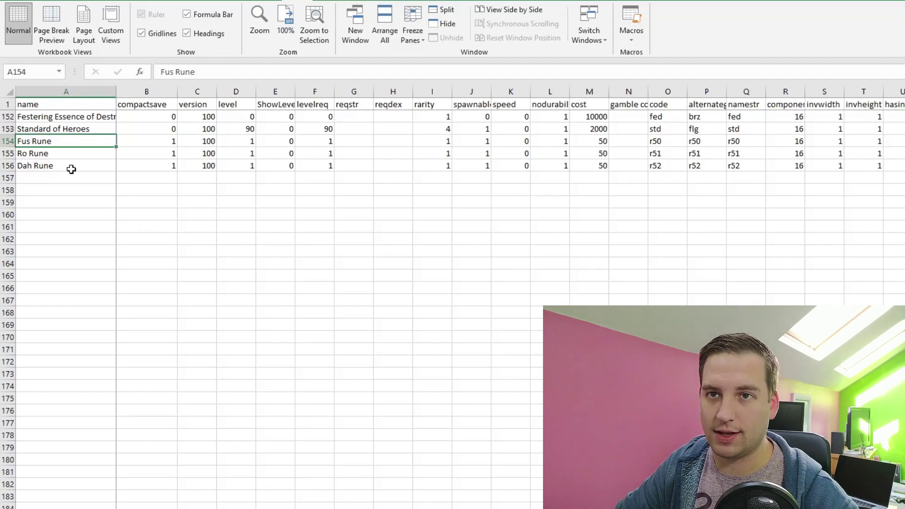
- Check Fus Rune's level 1, cost 50, code r50, and Ro Rune's name string r51
left_click(318, 142)
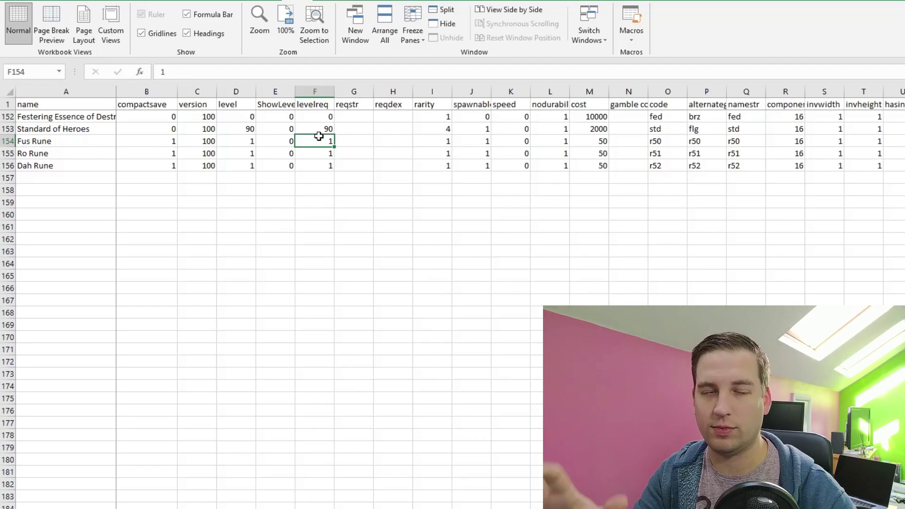
left_click(597, 141)
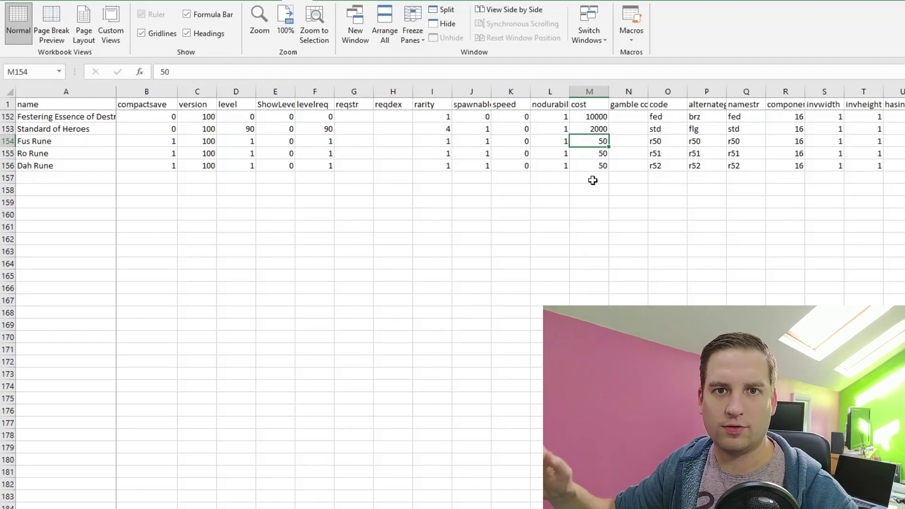
left_click(672, 142)
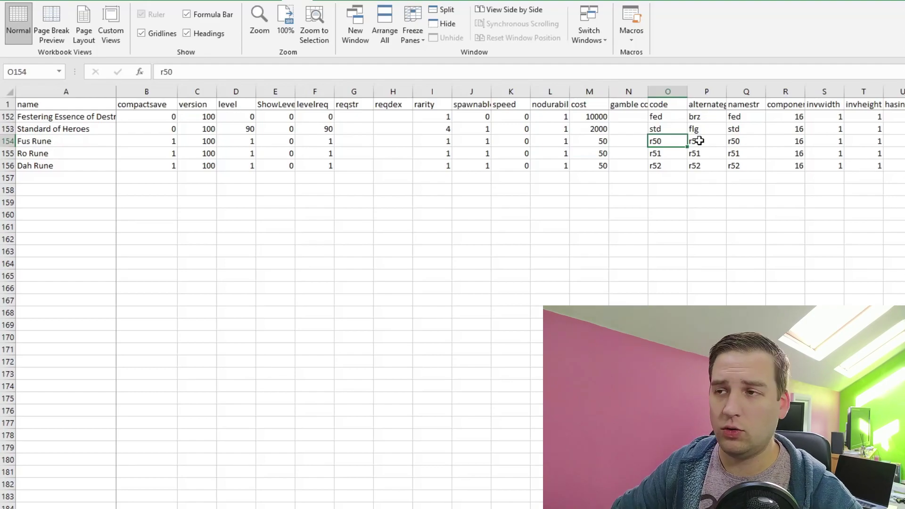
left_click(748, 155)
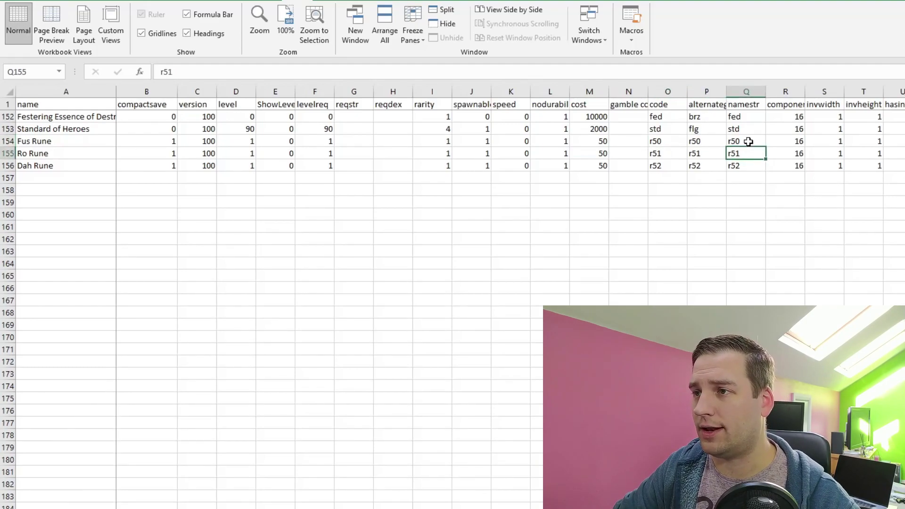
left_click(748, 141)
left_click(659, 140)
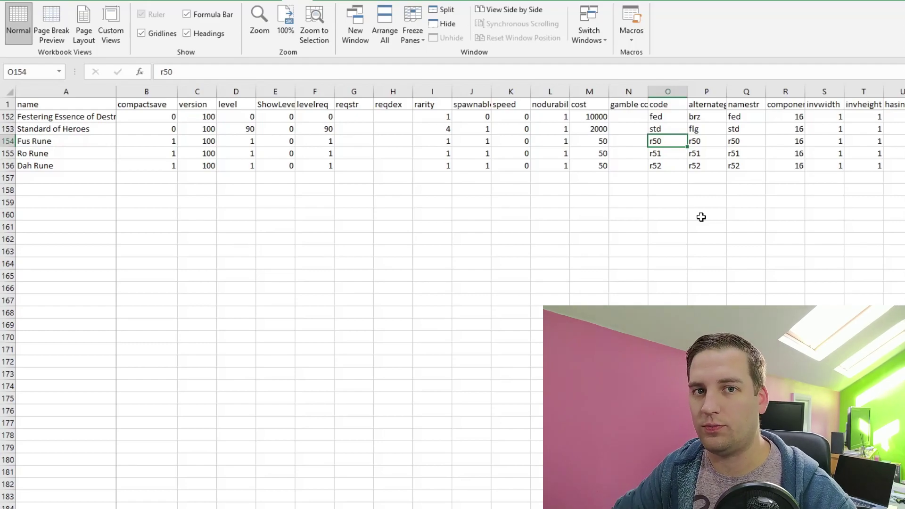
scroll(701, 217, "right", 6)
left_click(563, 141)
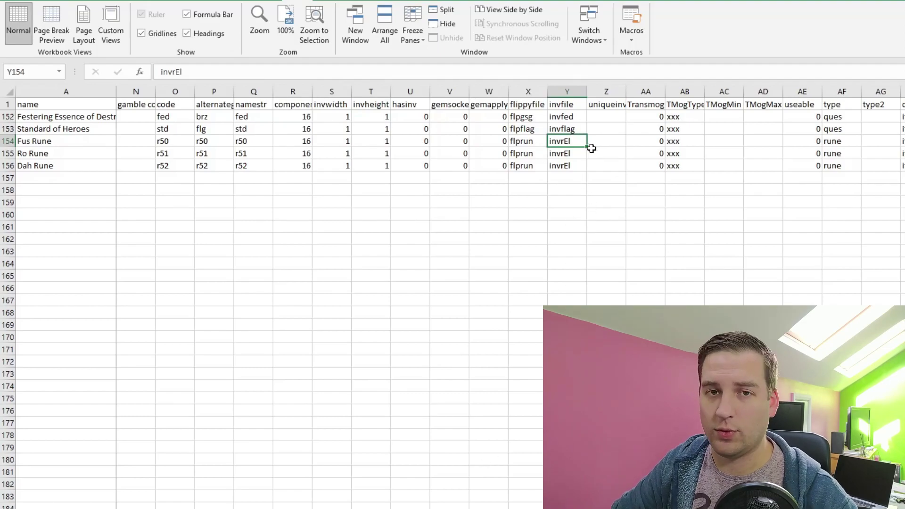
scroll(589, 156, "right", 5)
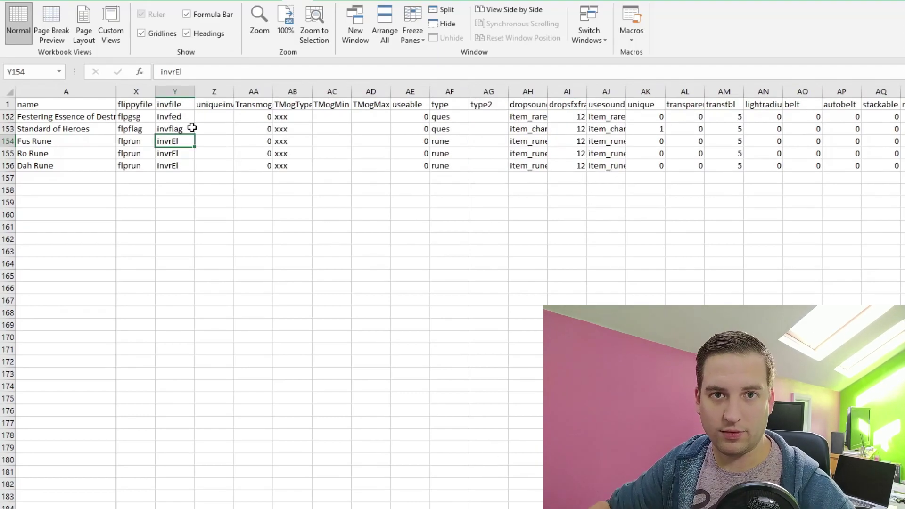
scroll(511, 236, "right", 15)
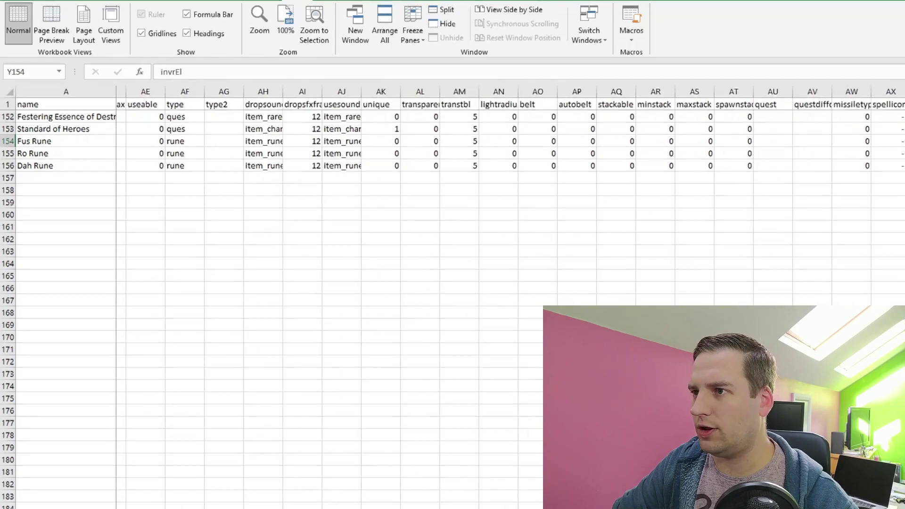
scroll(463, 119, "right", 6)
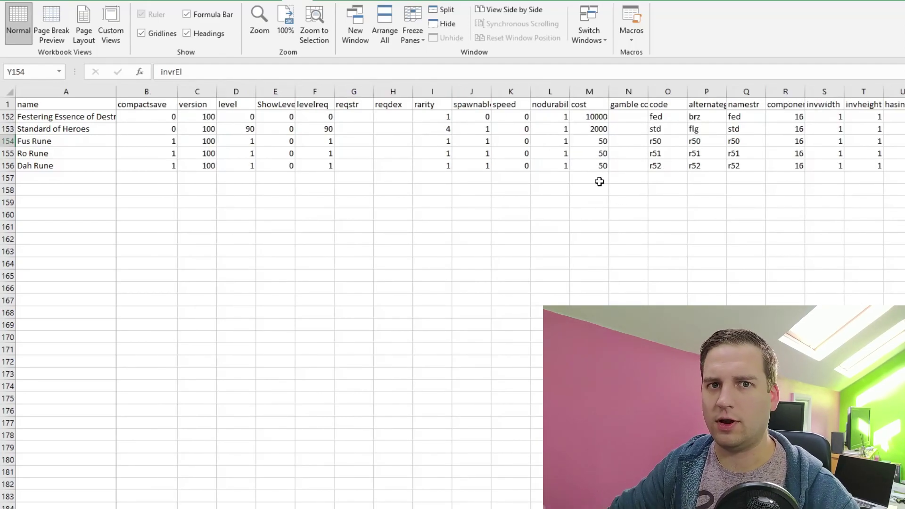
left_click(667, 143)
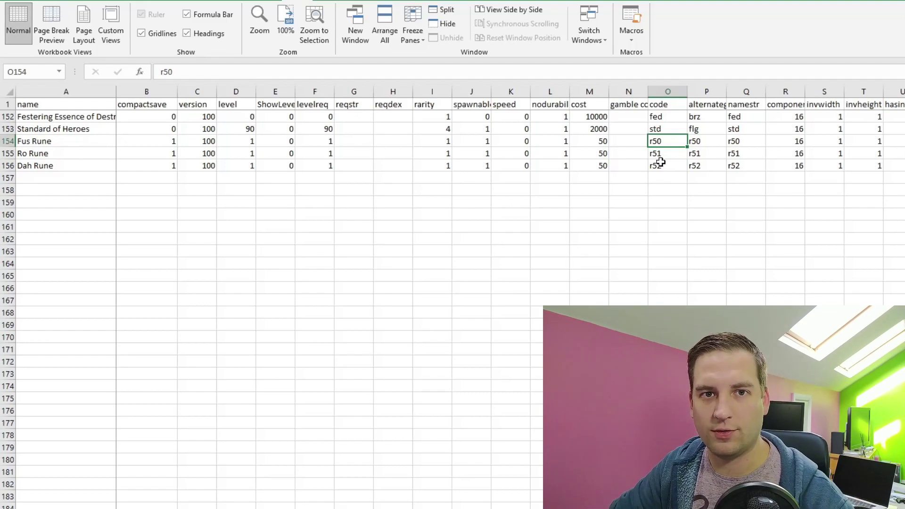
- Compare Fus Rune's letter code r50L with Zod Rune's r33L, leaving r50L unchanged
key("alt+Tab")
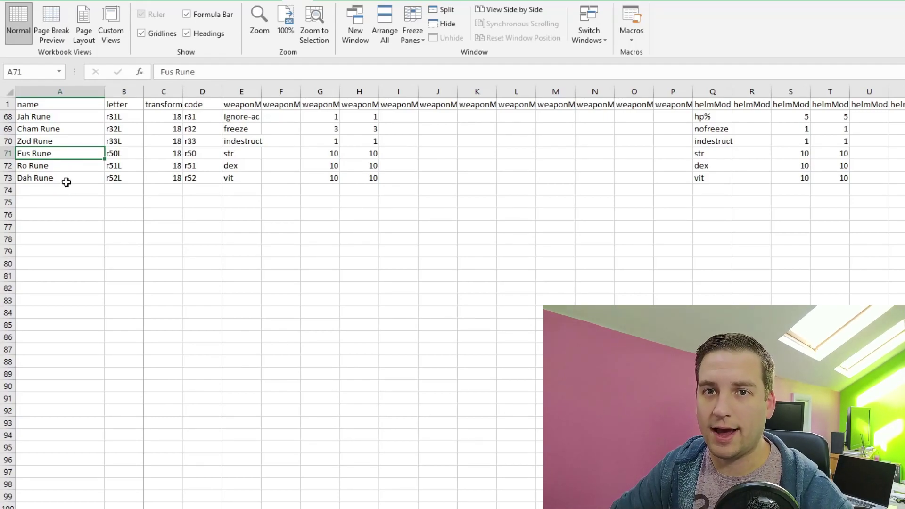
left_click(125, 151)
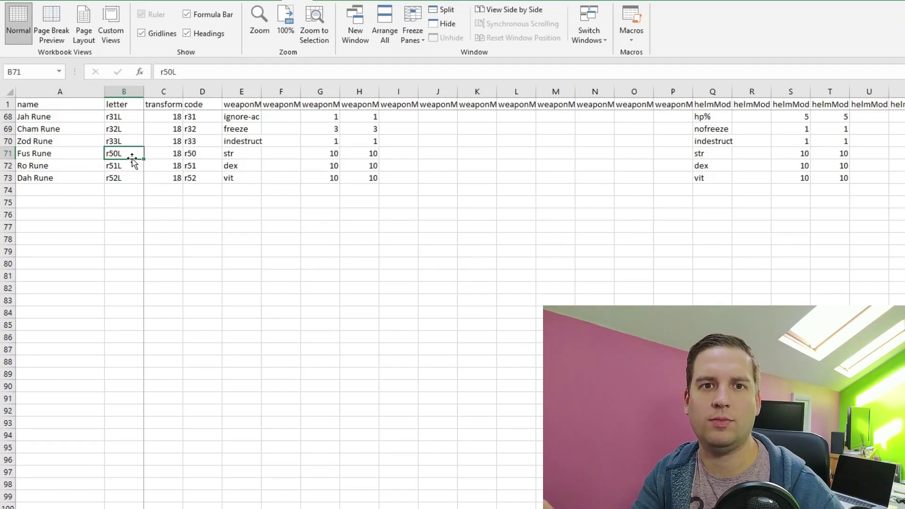
left_click(125, 144)
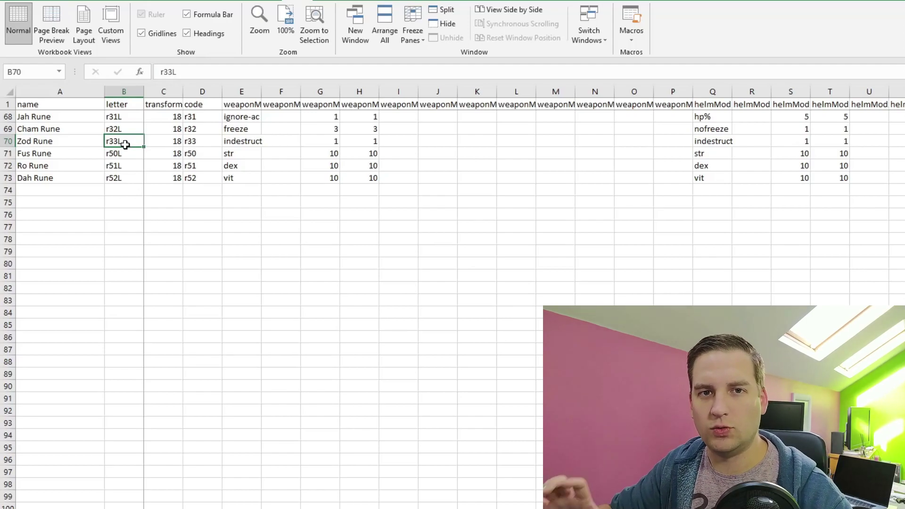
left_click(47, 141)
double_click(60, 140)
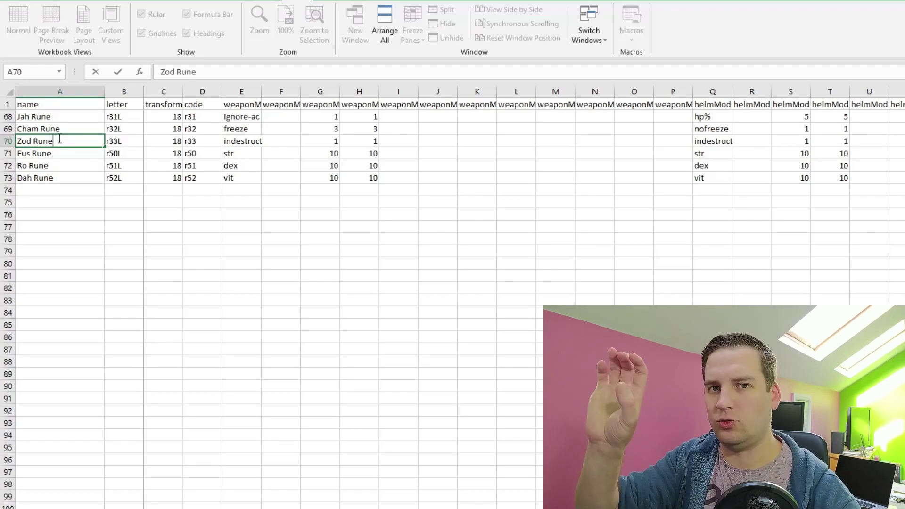
key("Tab")
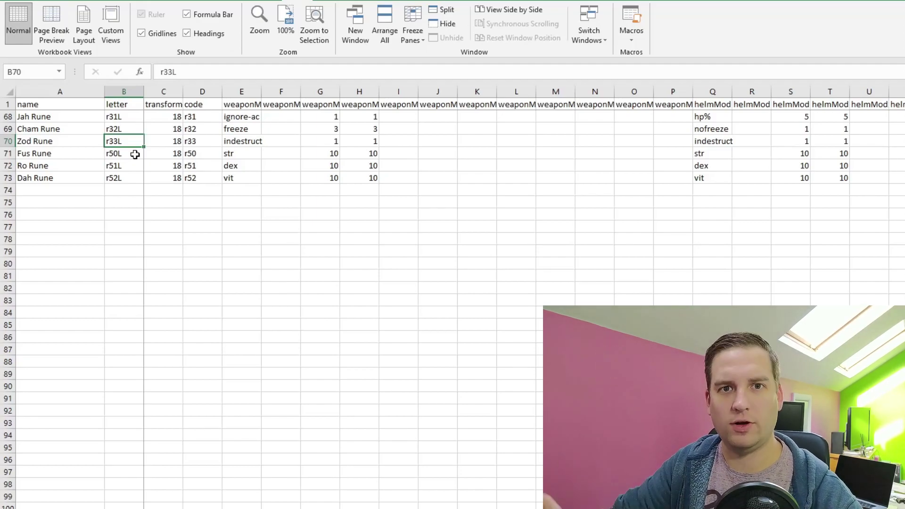
double_click(109, 153)
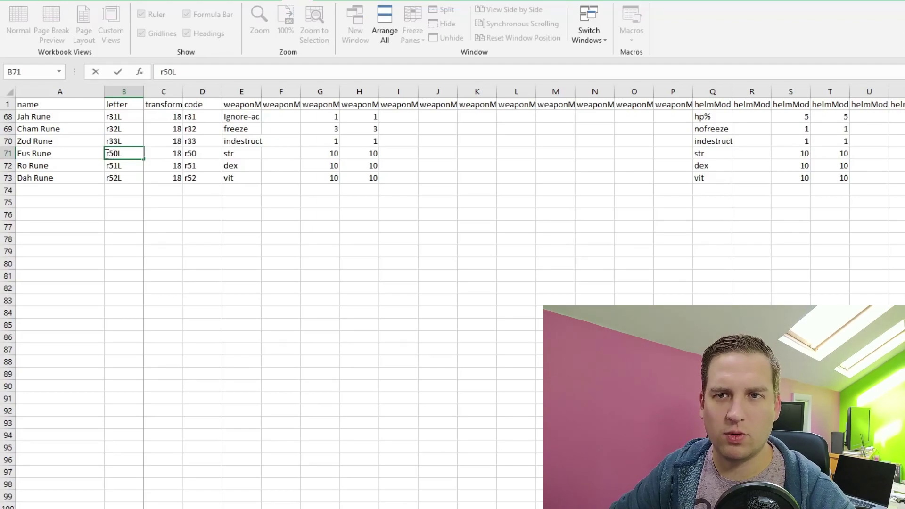
left_click(121, 154)
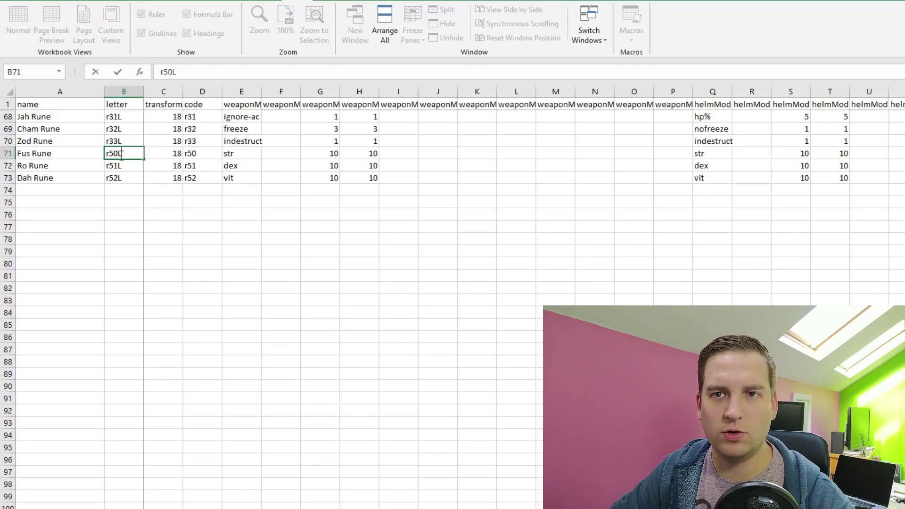
left_click_drag(122, 155, 146, 156)
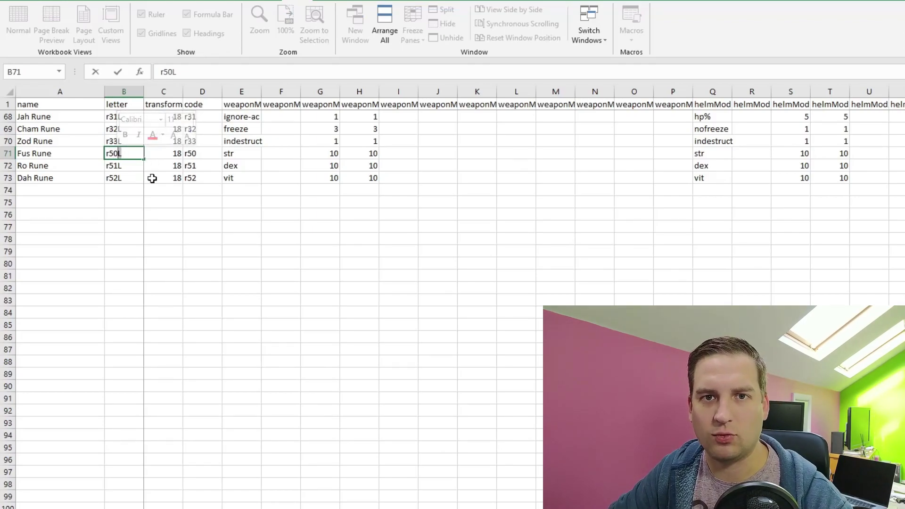
left_click(171, 164)
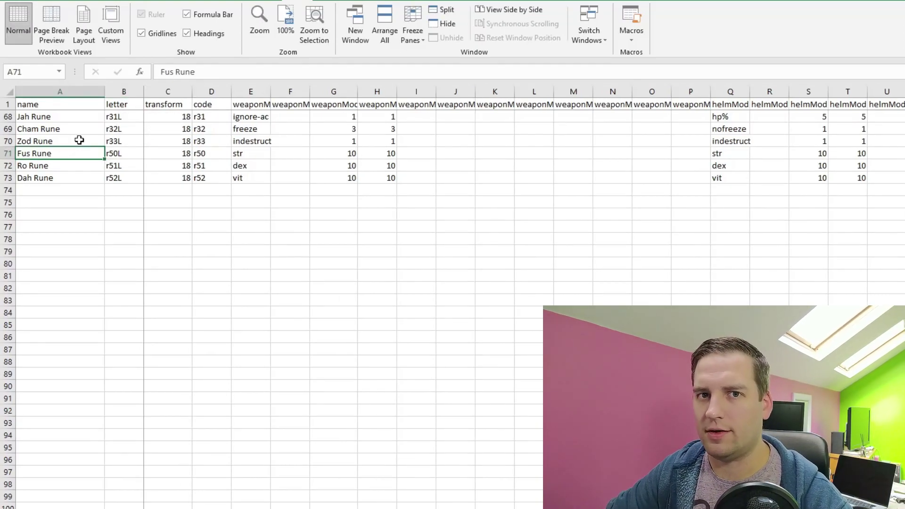
- Check Fus Rune's letter code r50L, transform 18, code r50 and weaponMod1Code str
left_click(68, 178)
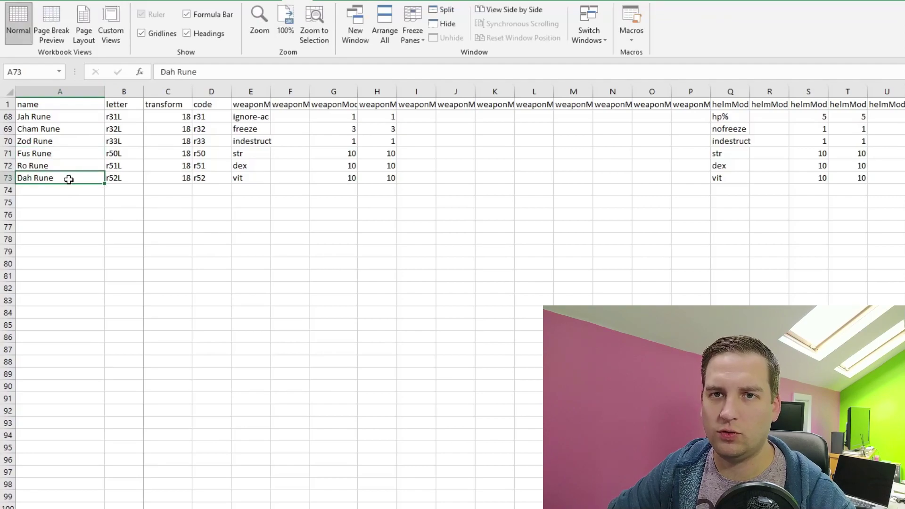
left_click(114, 155)
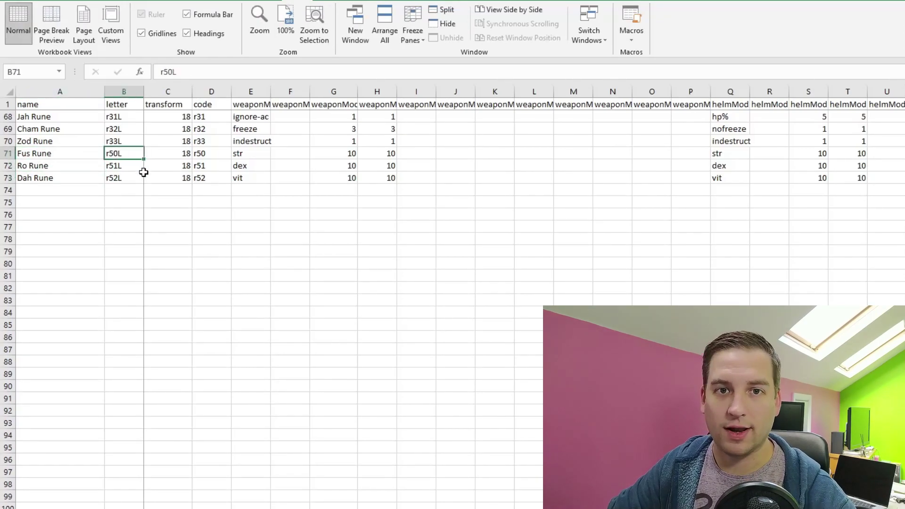
left_click(175, 155)
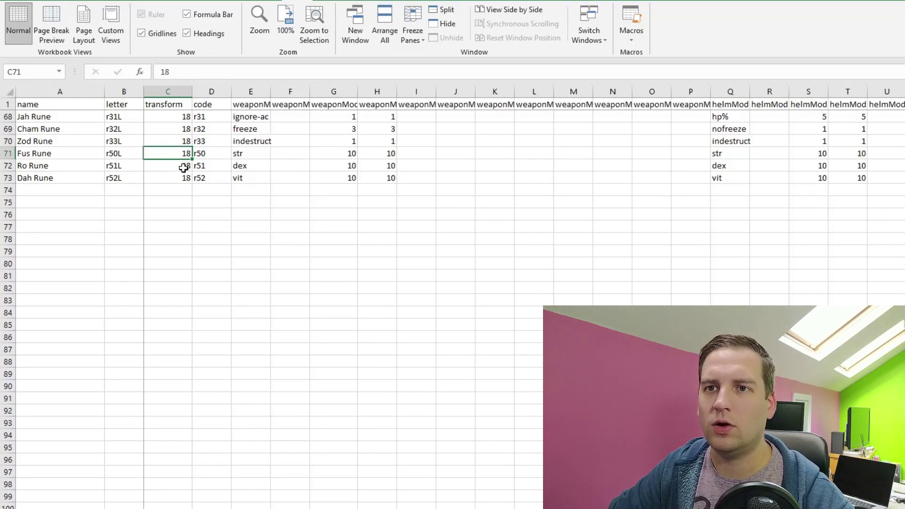
left_click(215, 154)
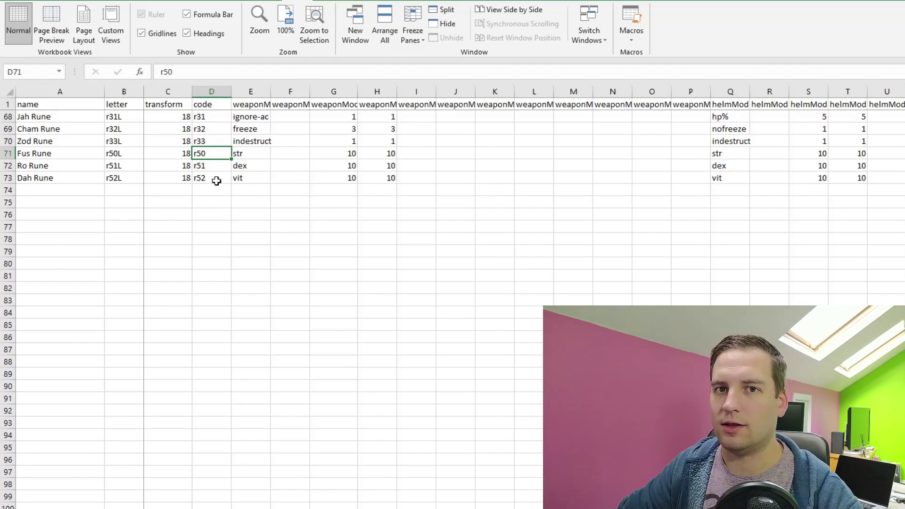
left_click(256, 155)
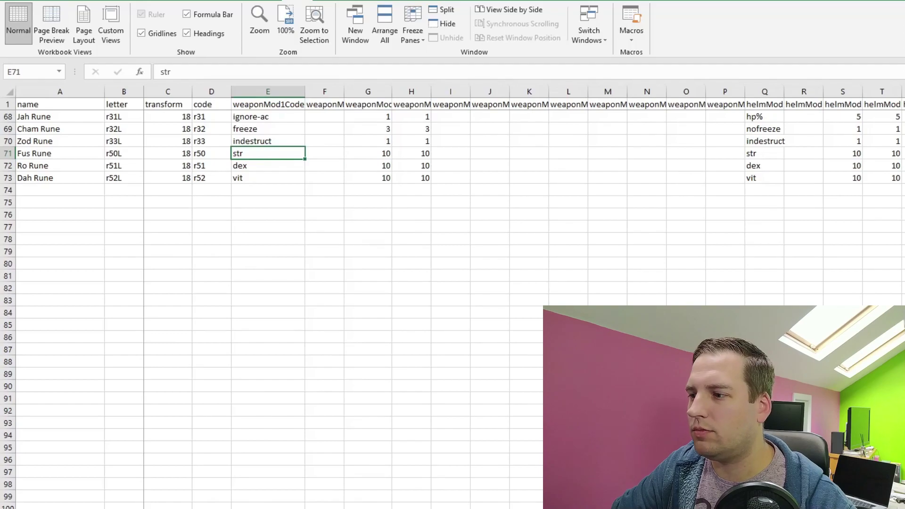
scroll(525, 297, "right", 6)
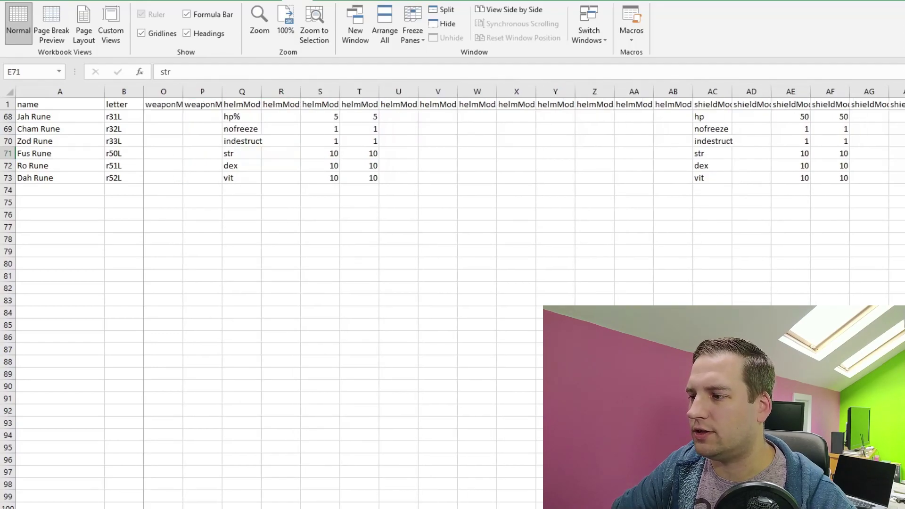
scroll(356, 144, "left", 6)
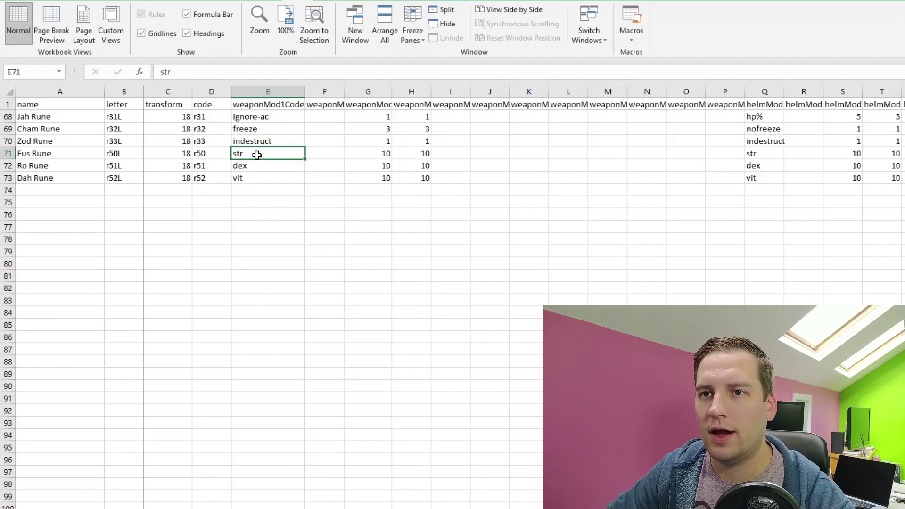
- Confirm Ro Rune's weapon mod dex and Dah Rune's vit, then go to the runewords sheet
left_click(264, 168)
left_click(267, 182)
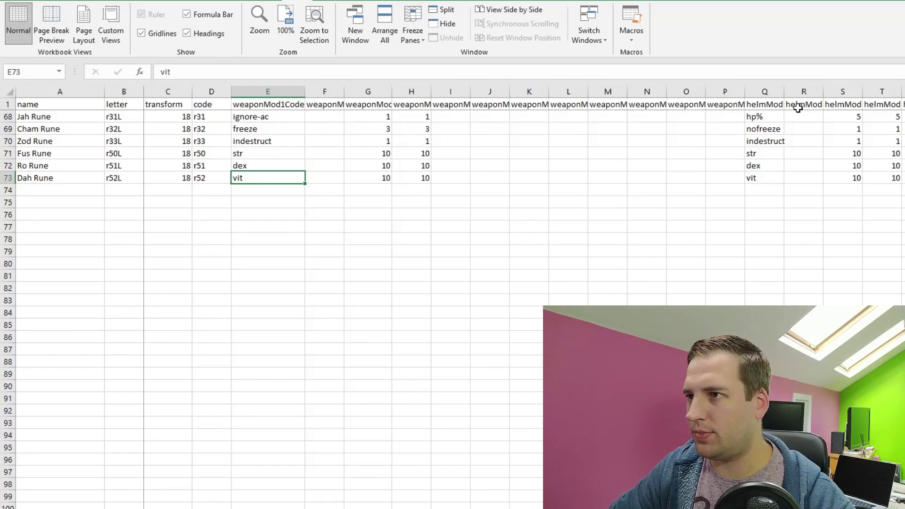
scroll(518, 283, "right", 6)
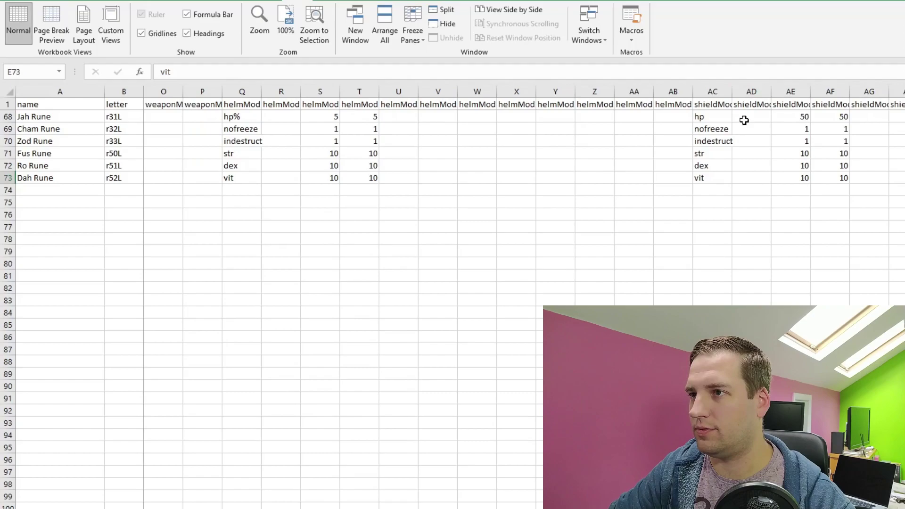
scroll(319, 202, "left", 6)
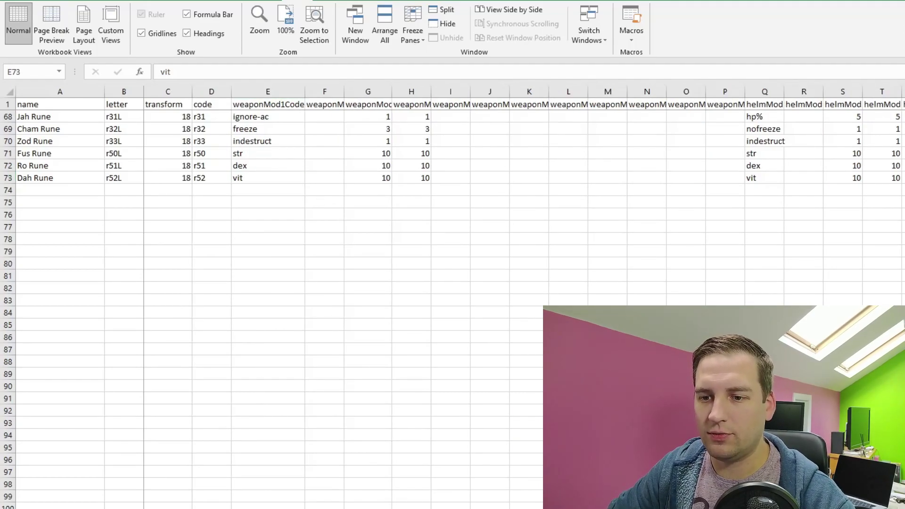
key("ctrl+Page_Up")
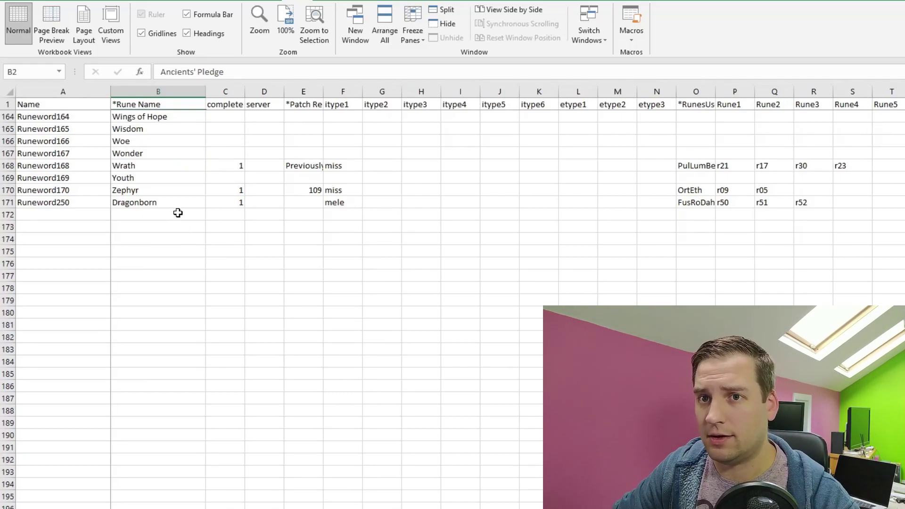
- Check the complete flags of the Youth, Wealth and Venom runewords
left_click(43, 190)
scroll(29, 143, "up", 1)
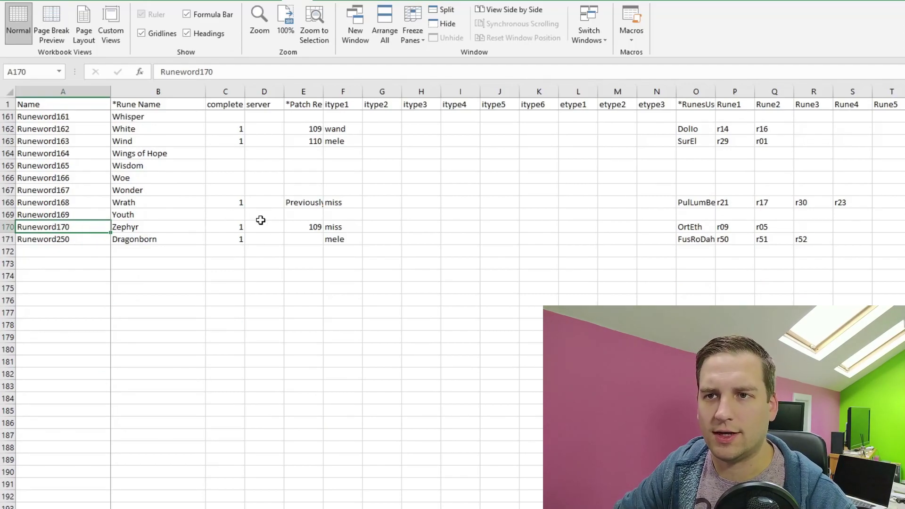
left_click(241, 216)
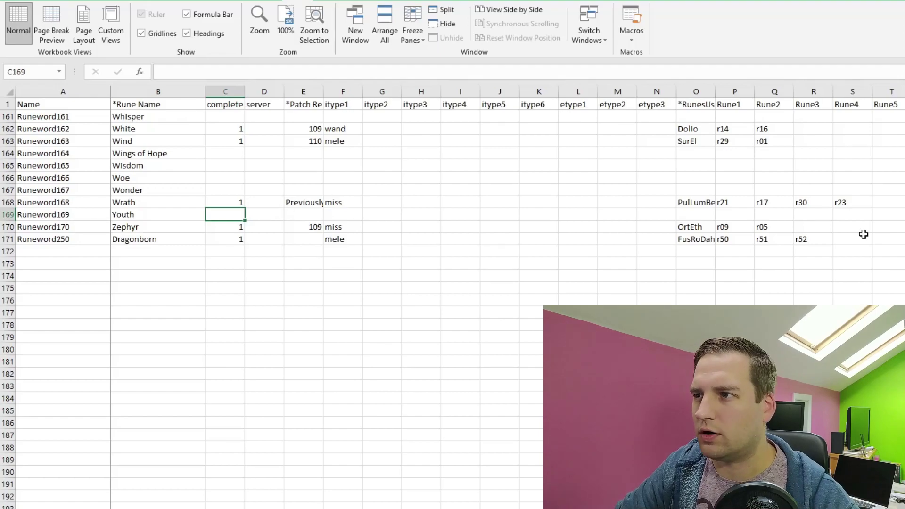
scroll(521, 210, "up", 4)
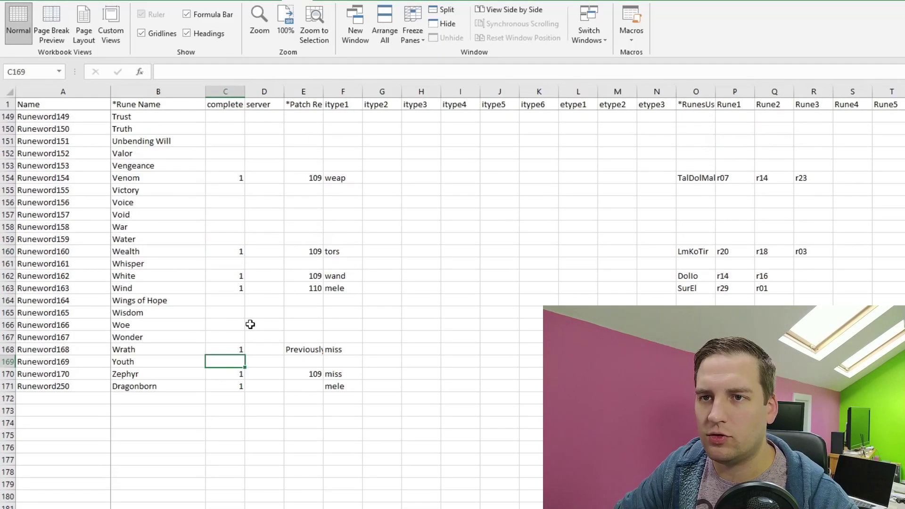
left_click(234, 250)
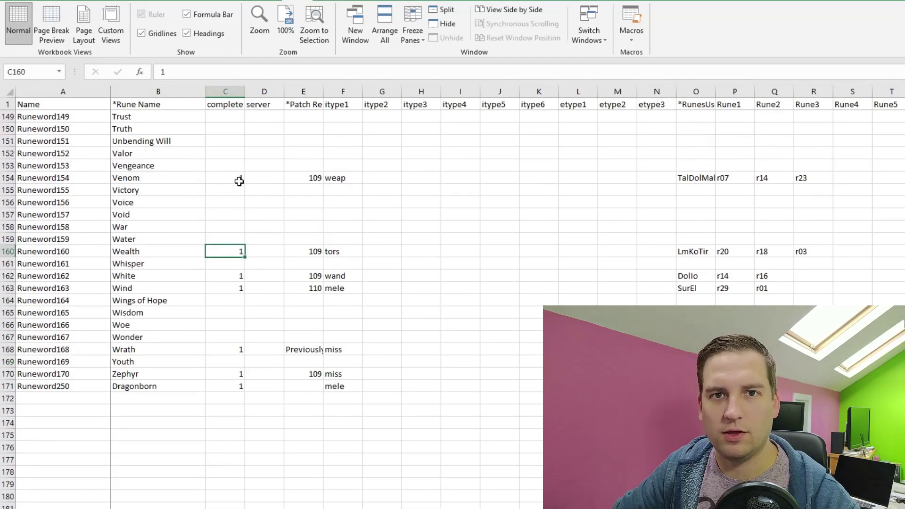
left_click(233, 178)
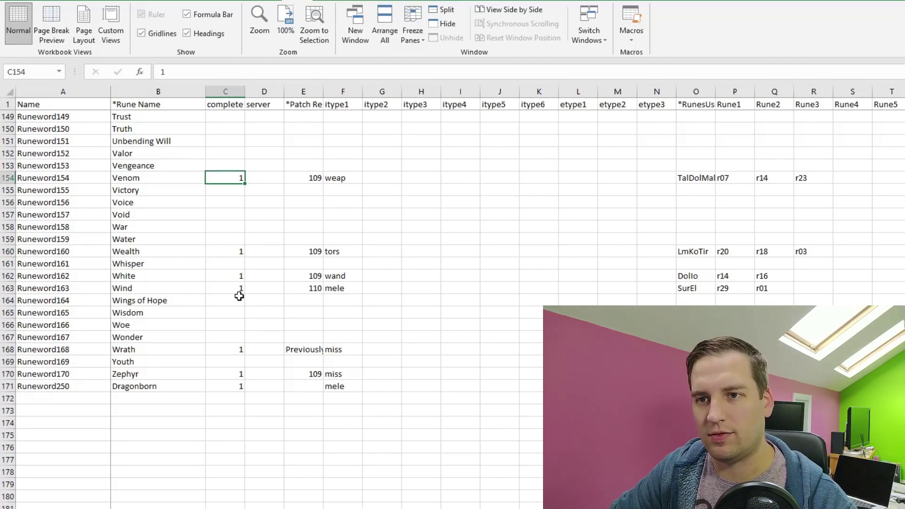
scroll(245, 392, "up", 17)
- Widen RunesUsed to show Plague's ChamFalUm and check its itype weap and runes r32, r19, r22
left_click(188, 215)
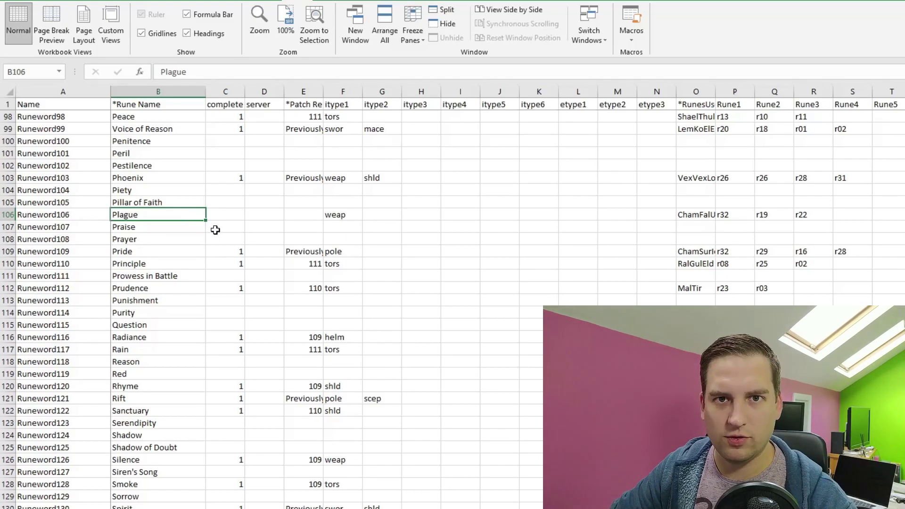
left_click(345, 213)
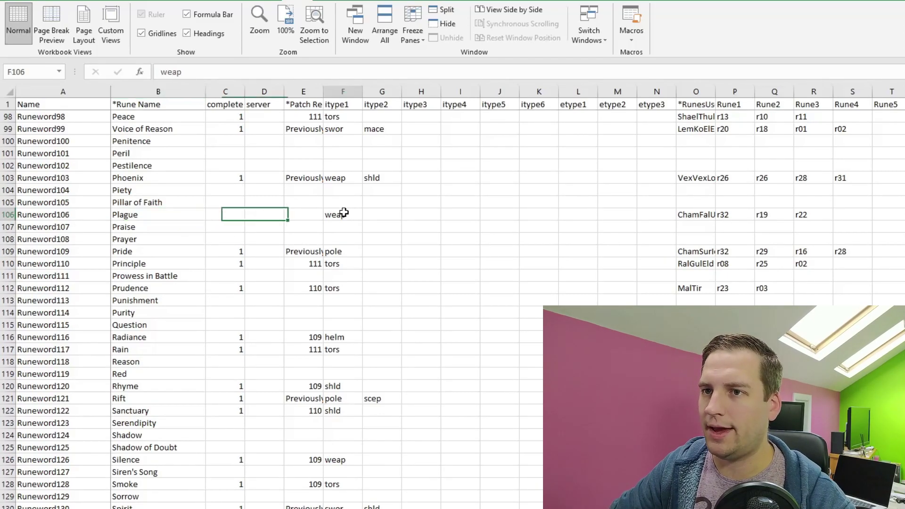
left_click(696, 215)
left_click_drag(712, 96, 743, 97)
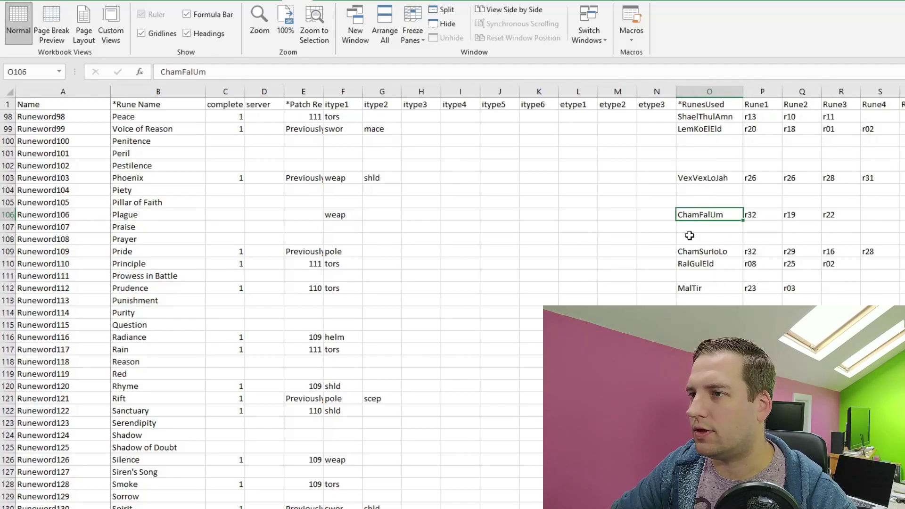
left_click(770, 216)
left_click(803, 216)
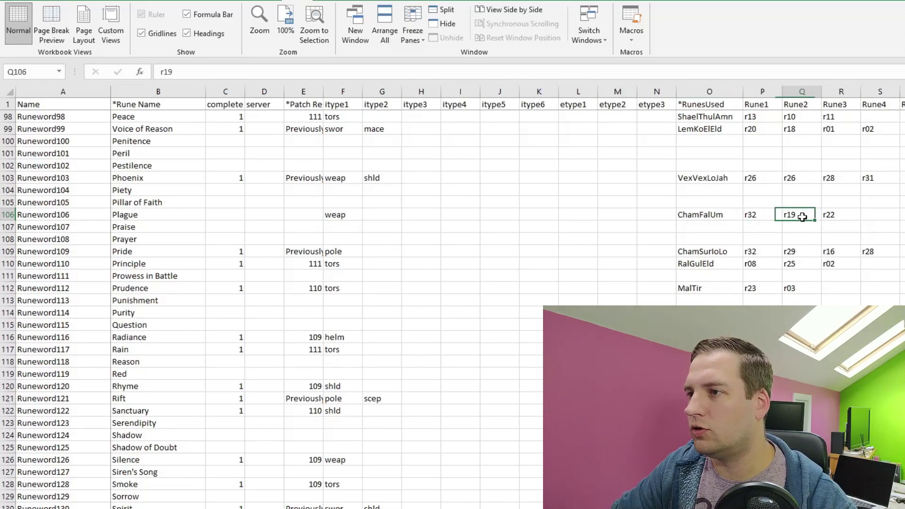
left_click(843, 216)
- Check Plague's gethit-skill and hit-skill properties and its empty complete value
scroll(843, 216, "right", 3)
scroll(569, 218, "right", 5)
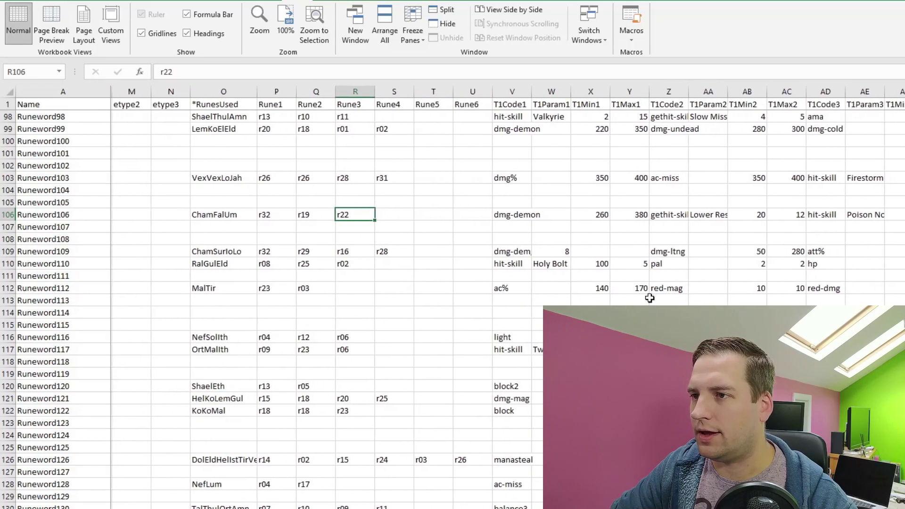
left_click(656, 214)
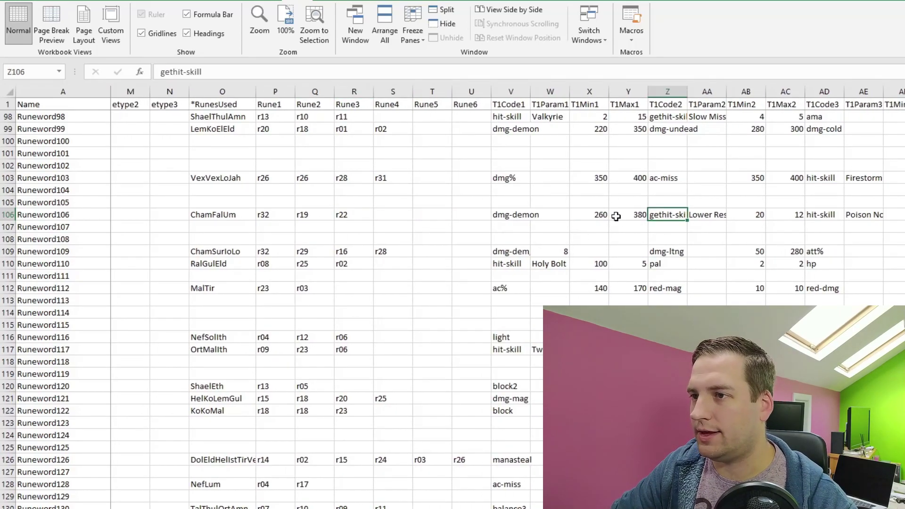
left_click(824, 216)
scroll(824, 215, "right", 6)
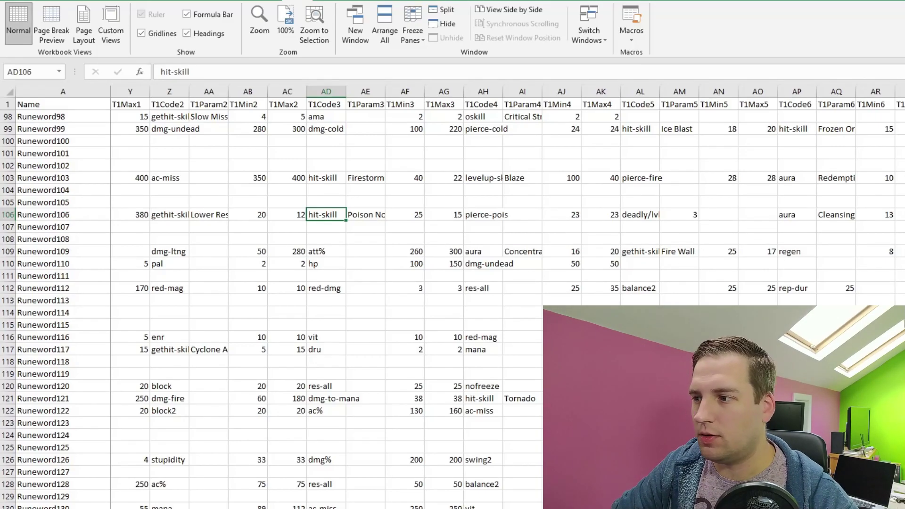
scroll(471, 282, "left", 10)
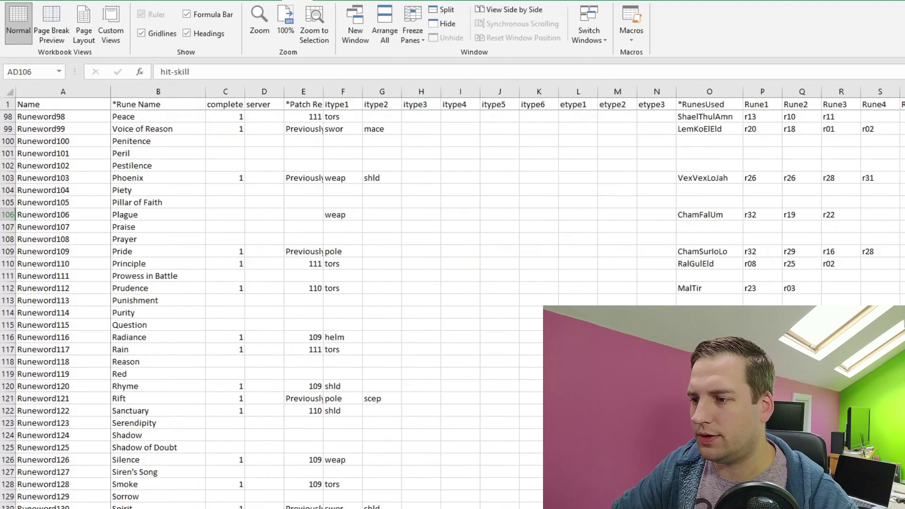
left_click(237, 215)
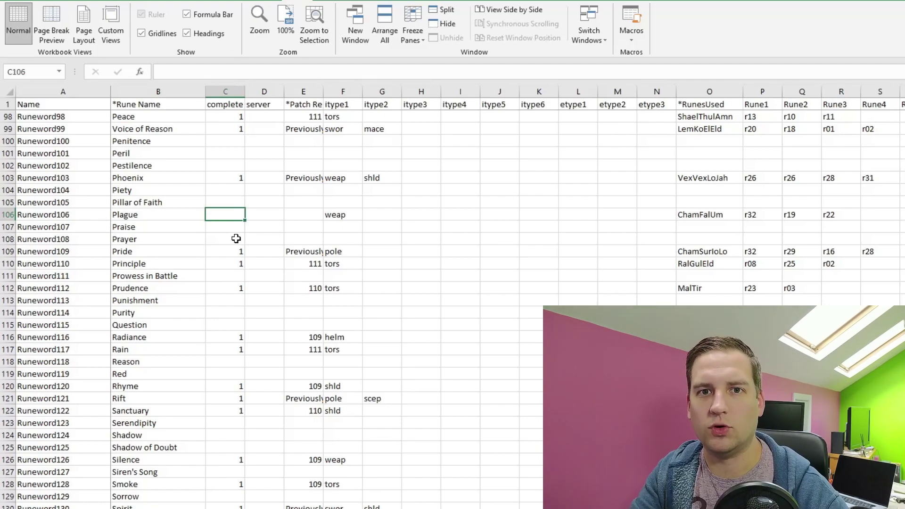
scroll(297, 452, "down", 20)
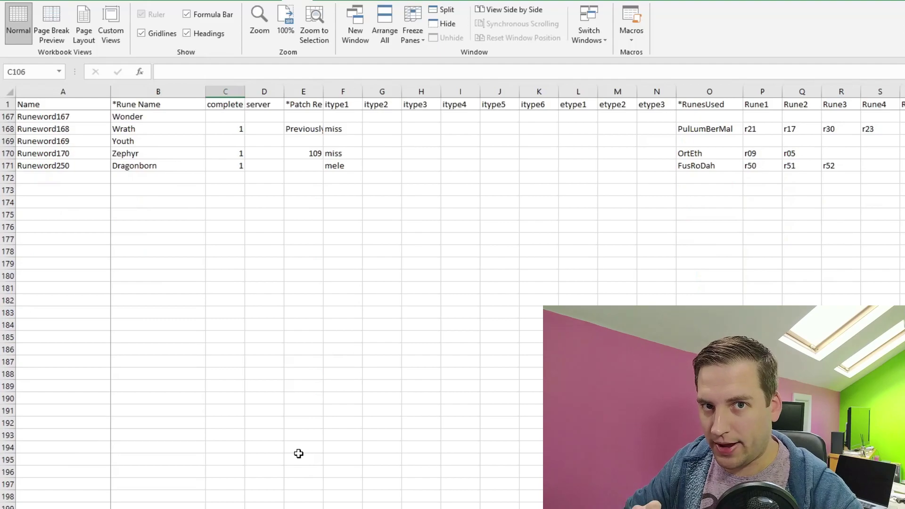
left_click(42, 166)
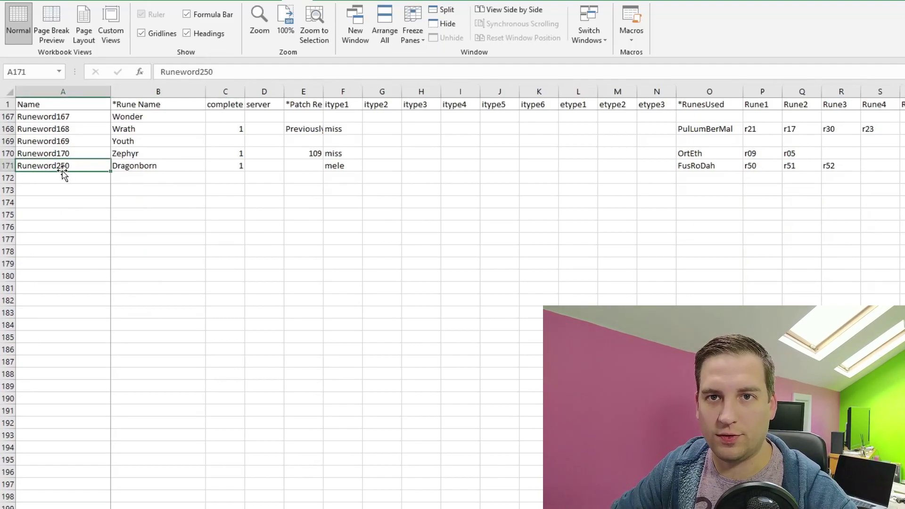
key("F2")
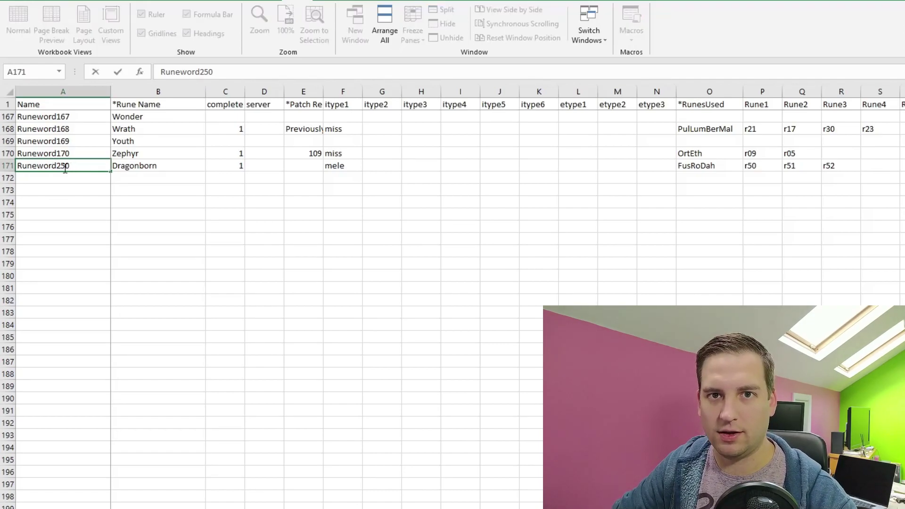
left_click(151, 166)
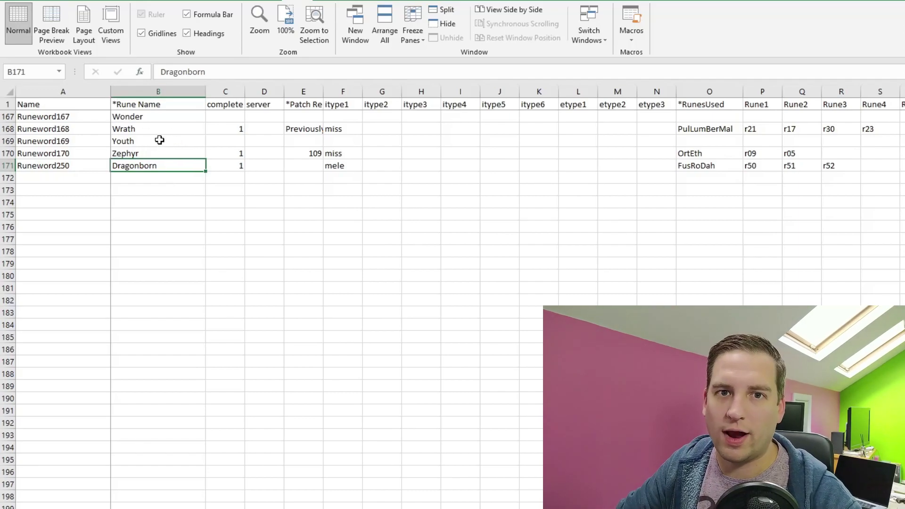
left_click(227, 169)
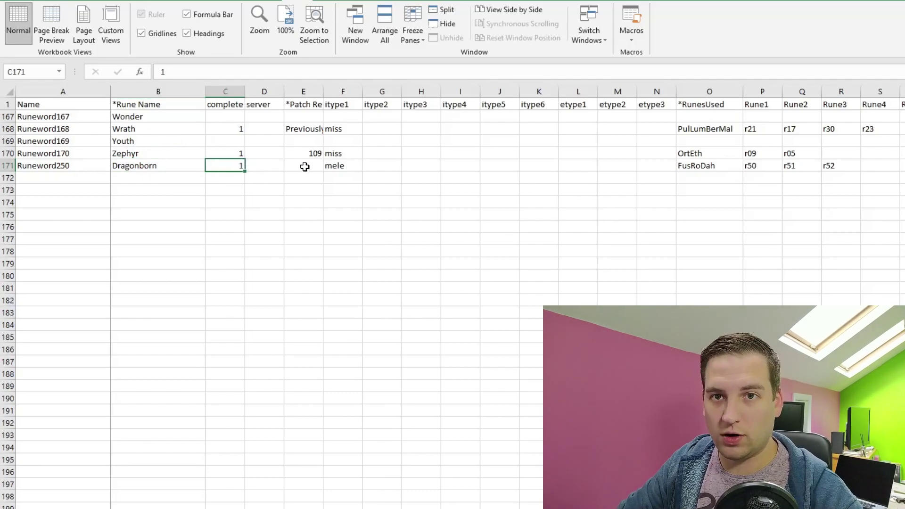
left_click(353, 169)
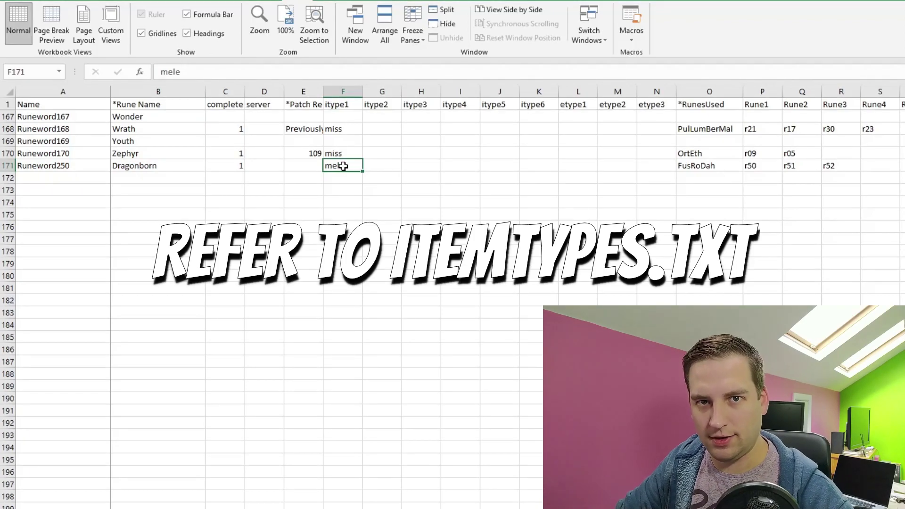
scroll(264, 167, "right", 4)
left_click(187, 167)
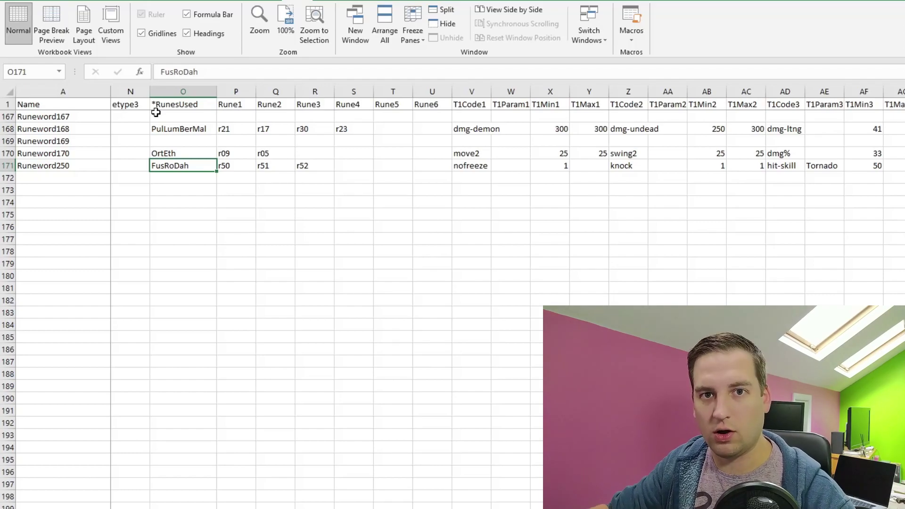
left_click(227, 169)
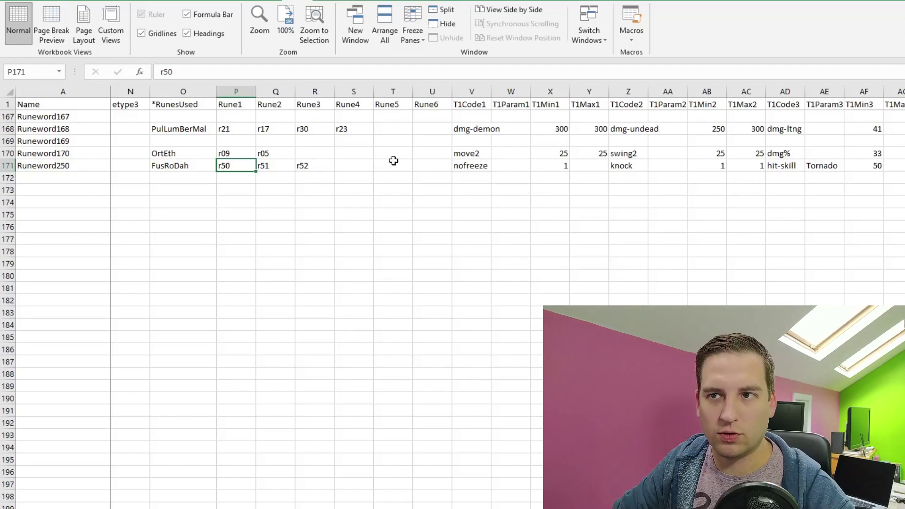
scroll(212, 158, "right", 3)
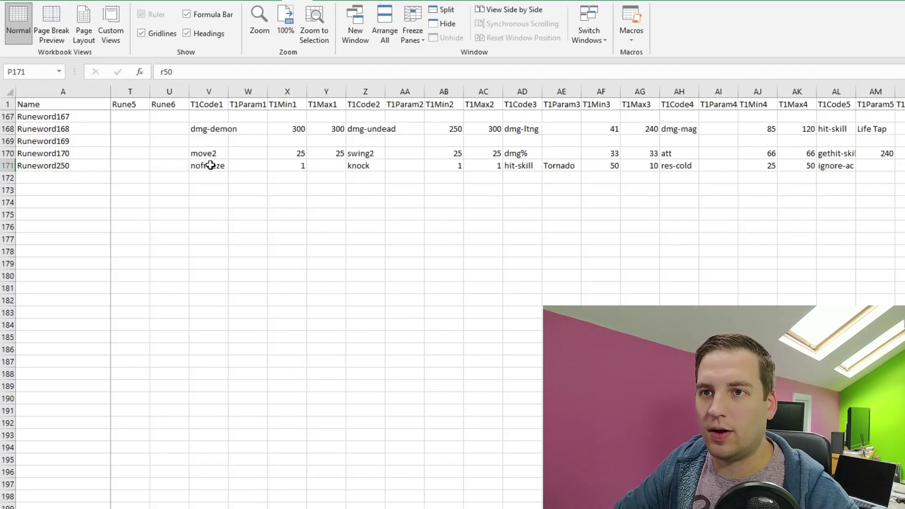
left_click(209, 165)
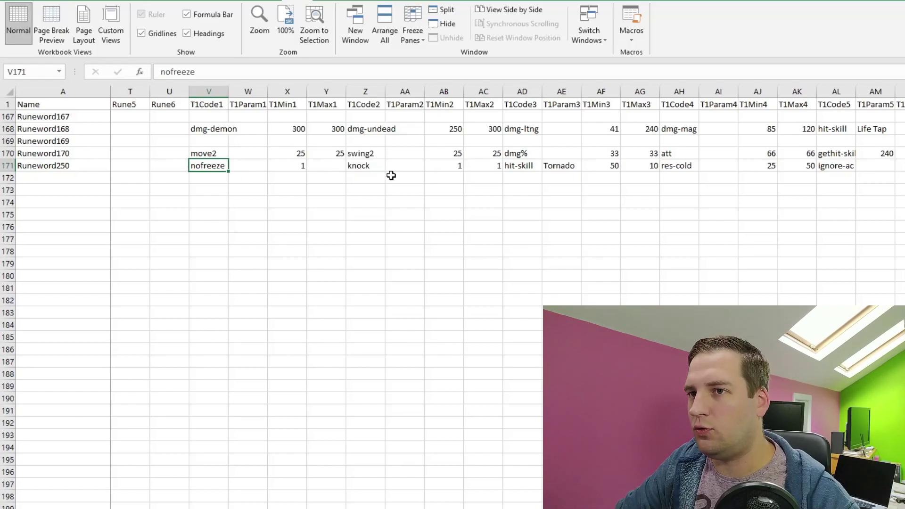
left_click(364, 169)
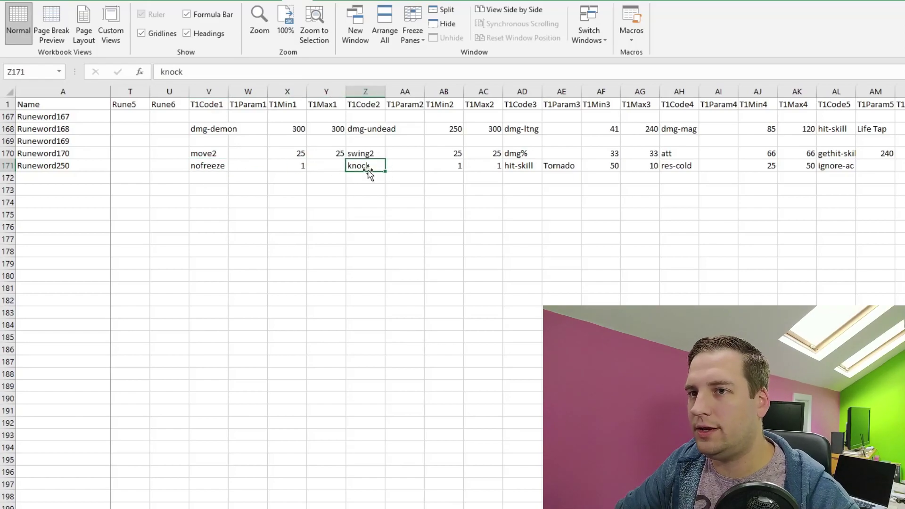
left_click(521, 167)
left_click(585, 169)
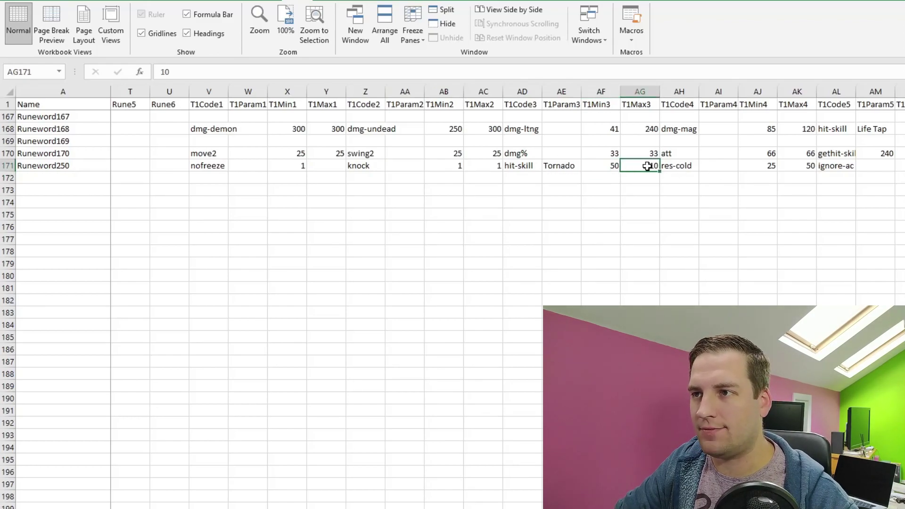
left_click(563, 167)
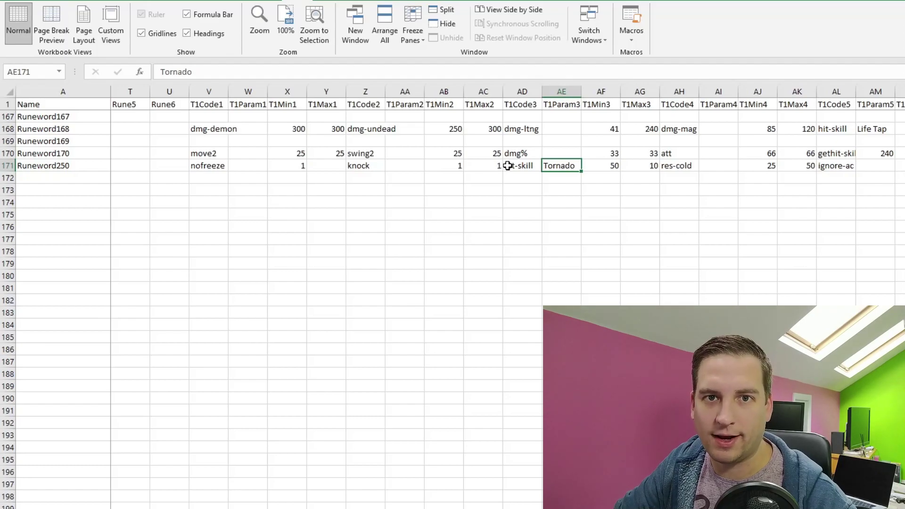
left_click(688, 166)
left_click(850, 173)
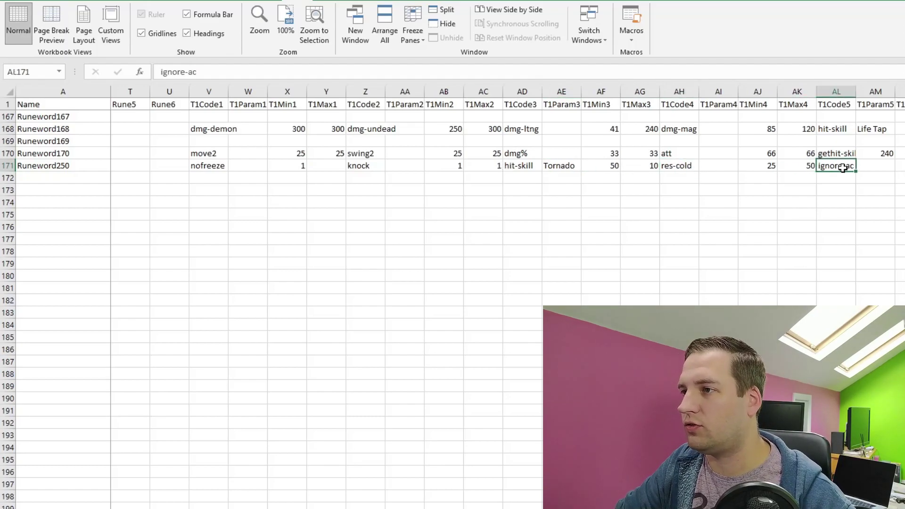
key("ctrl+Right")
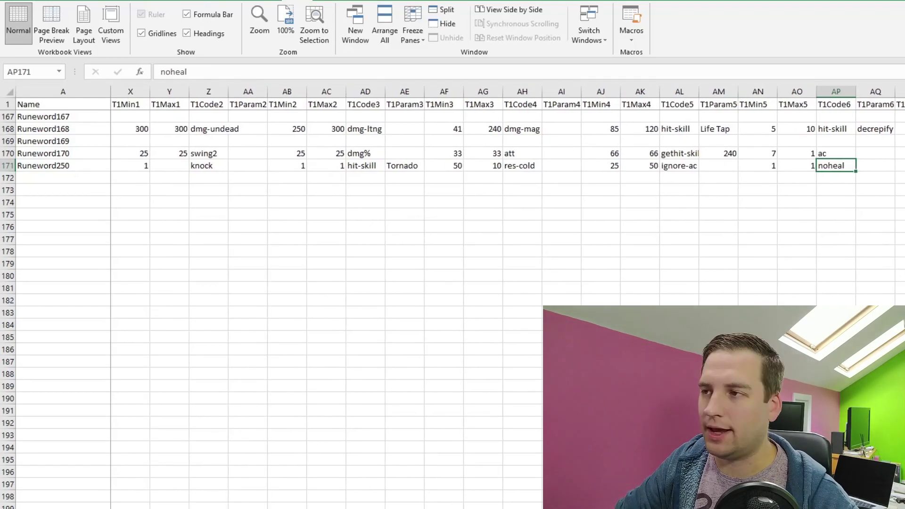
left_click(404, 165)
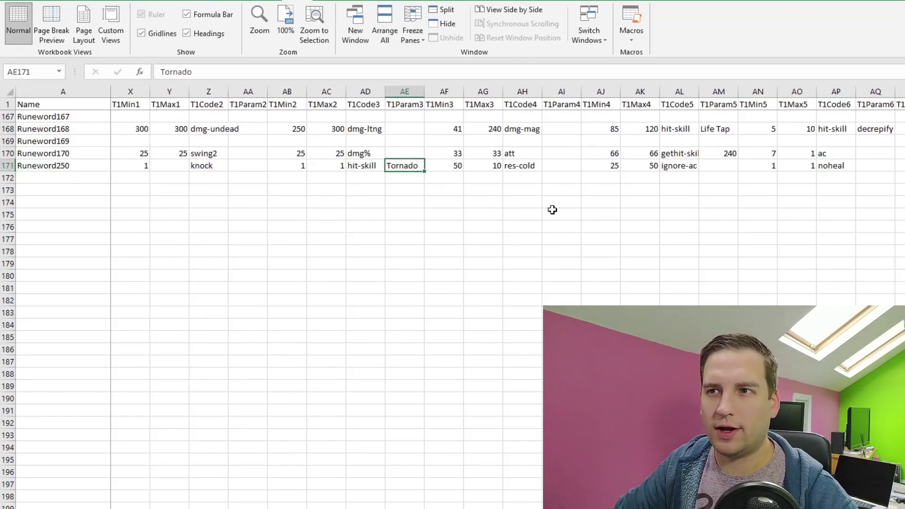
left_click(375, 165)
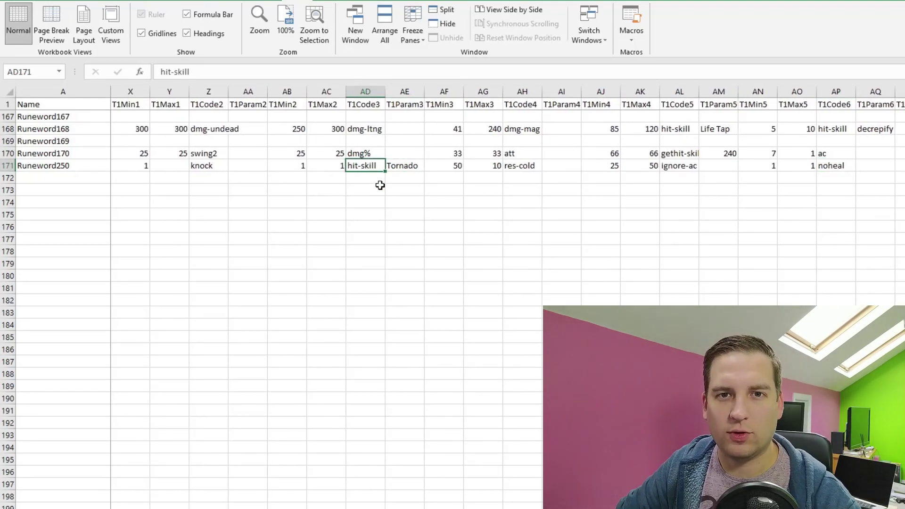
left_click(408, 168)
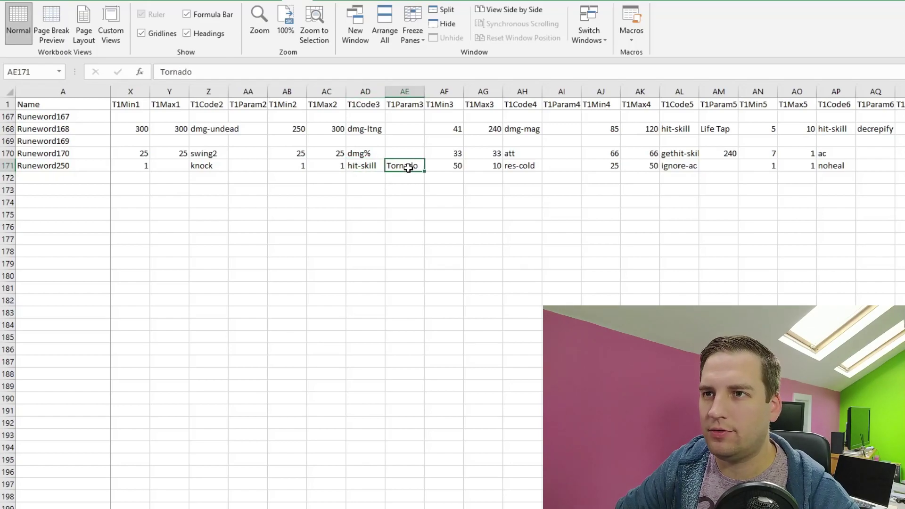
left_click(445, 166)
left_click(478, 165)
left_click(441, 166)
left_click(481, 167)
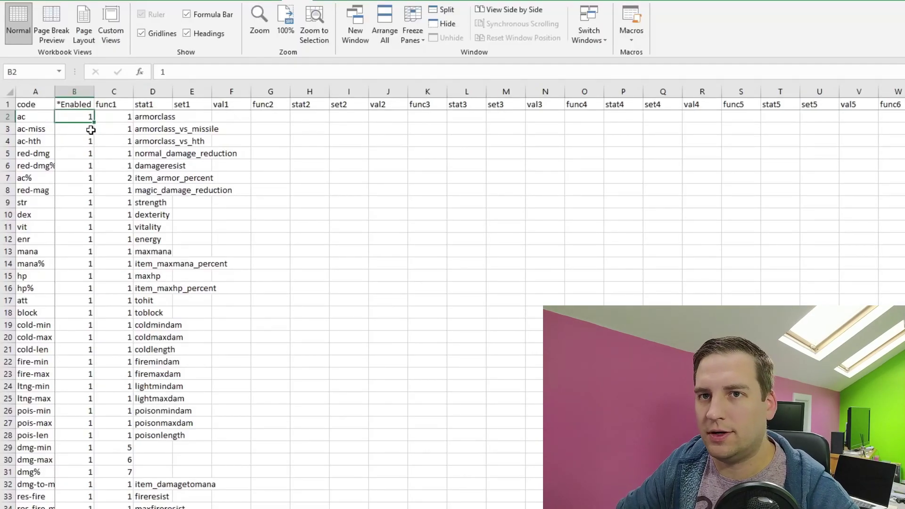
- Inspect the ac and ac-miss properties and widen the Tooltip column for the +# Defense text
left_click(143, 119)
left_click(35, 127)
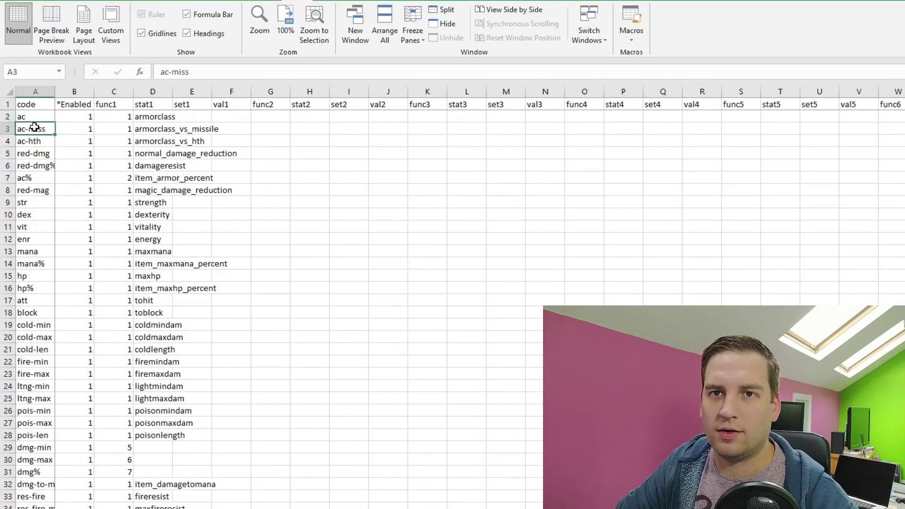
left_click(34, 120)
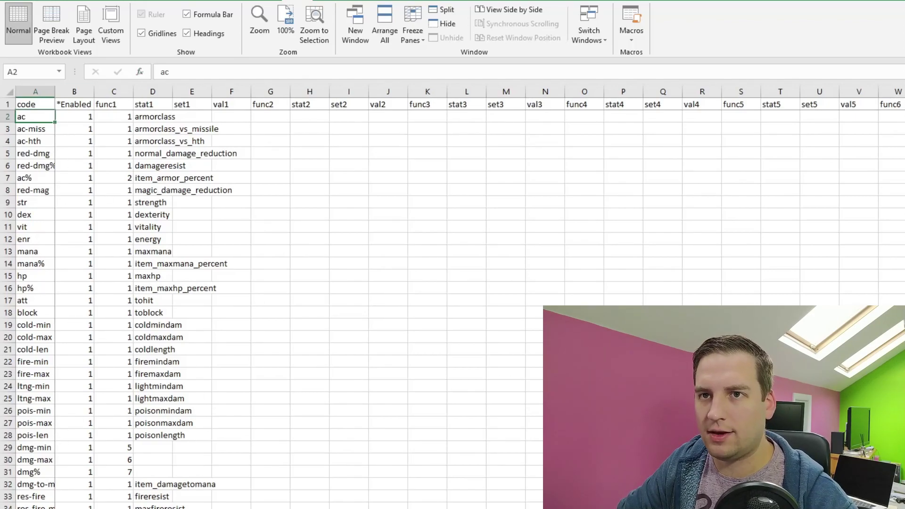
scroll(283, 282, "right", 5)
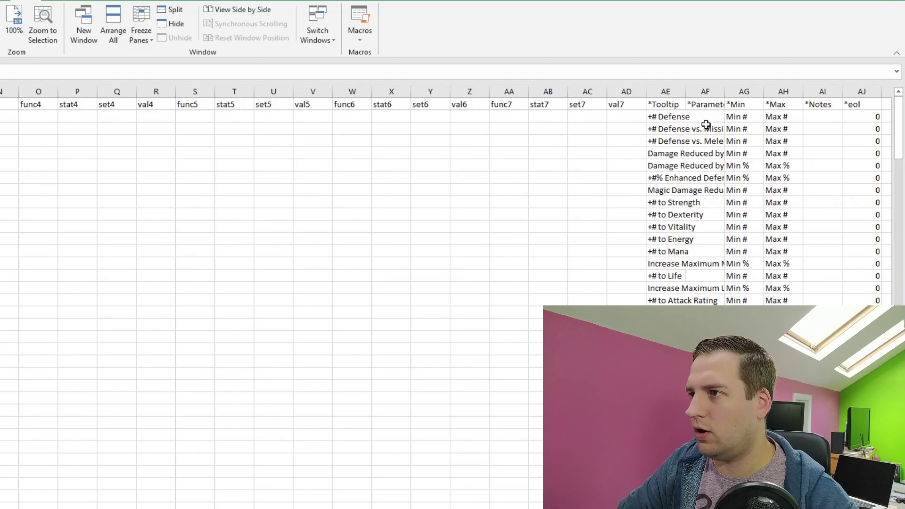
left_click(671, 116)
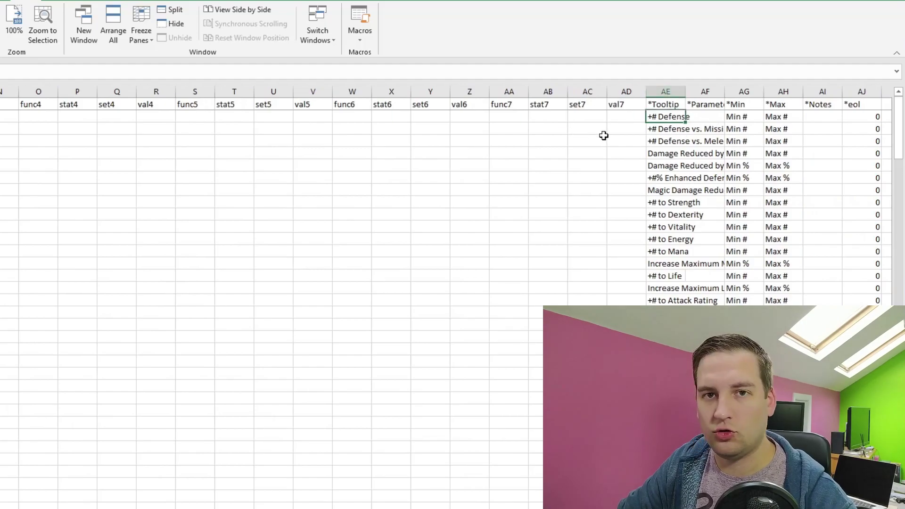
left_click_drag(683, 93, 826, 91)
- Widen Tooltip further and check the chance-to-cast-on-striking row's Skill, % Chance and Skill Level
left_click(771, 116)
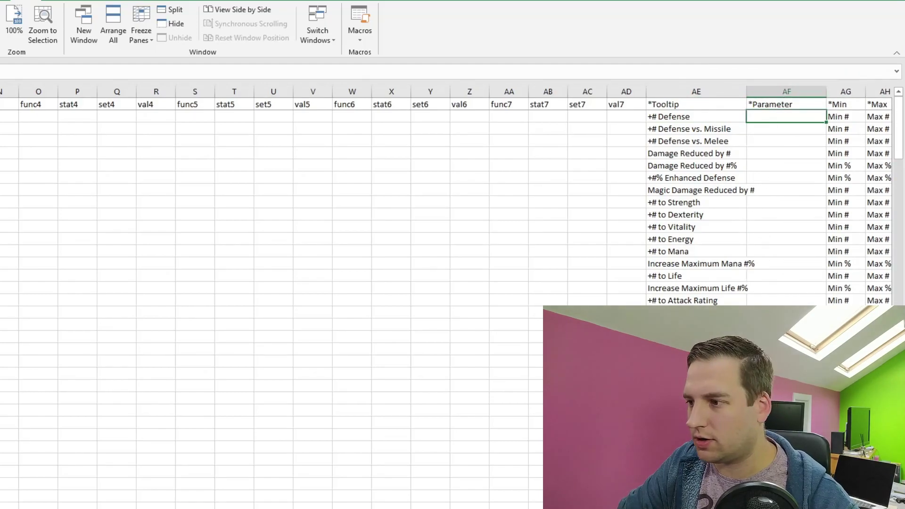
scroll(763, 204, "right", 3)
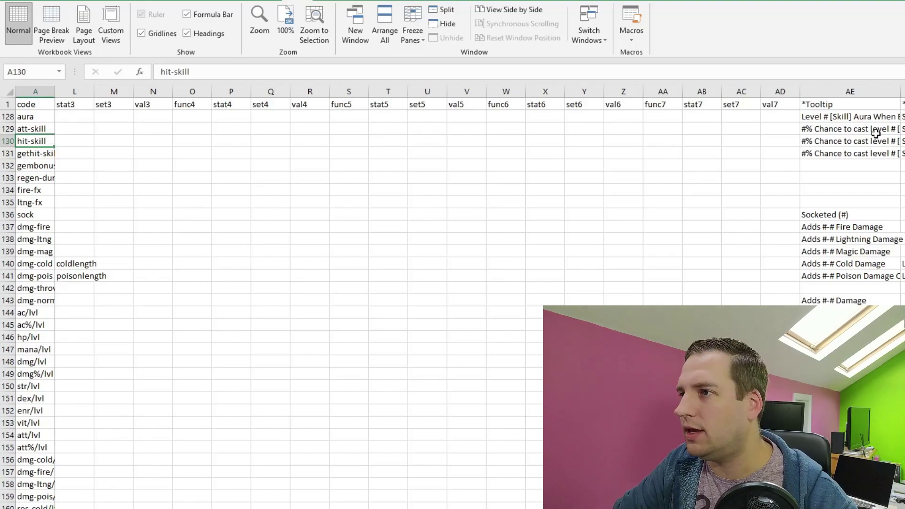
left_click_drag(899, 91, 904, 91)
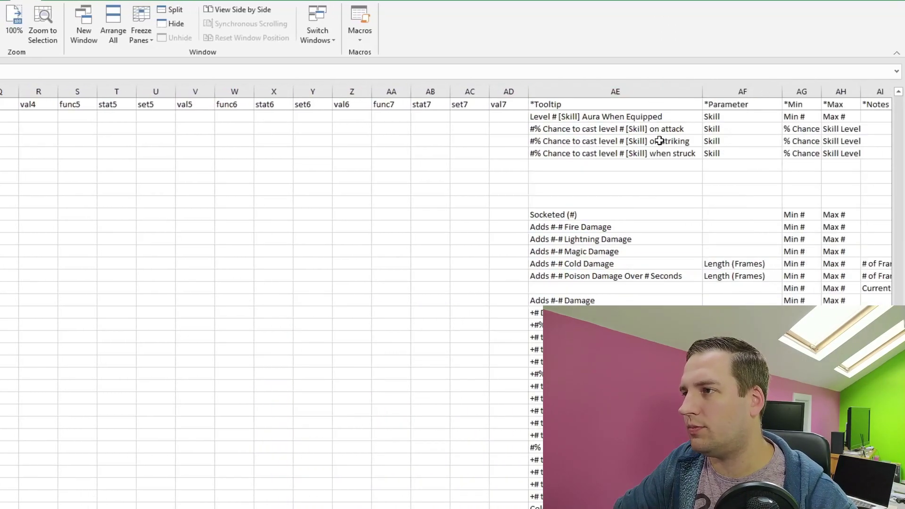
left_click(632, 141)
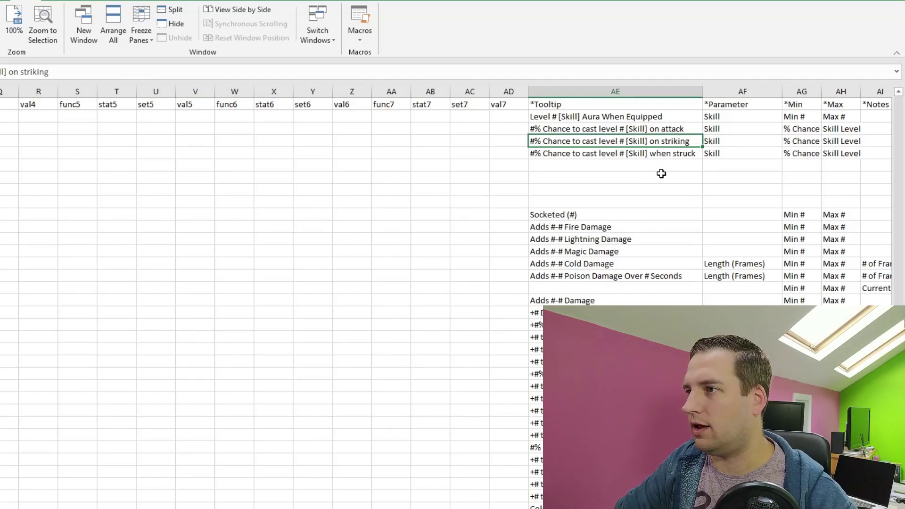
left_click(728, 142)
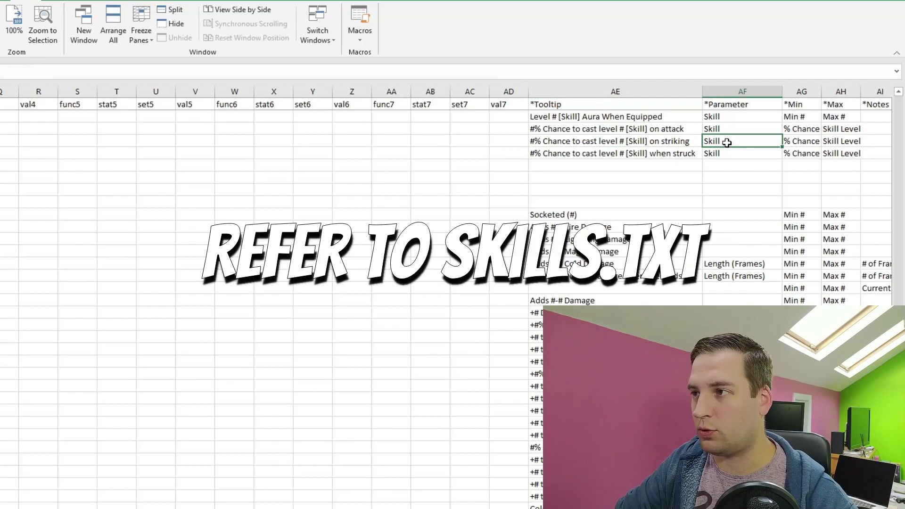
left_click(813, 143)
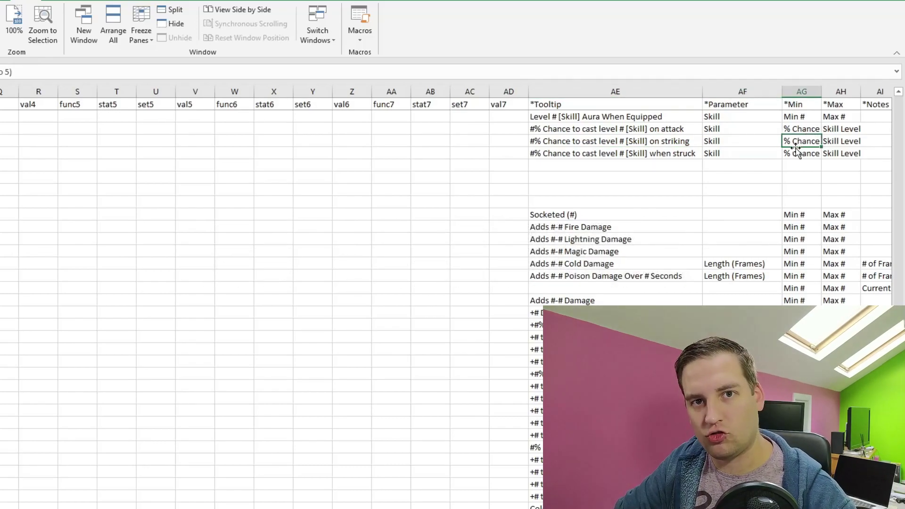
left_click(840, 143)
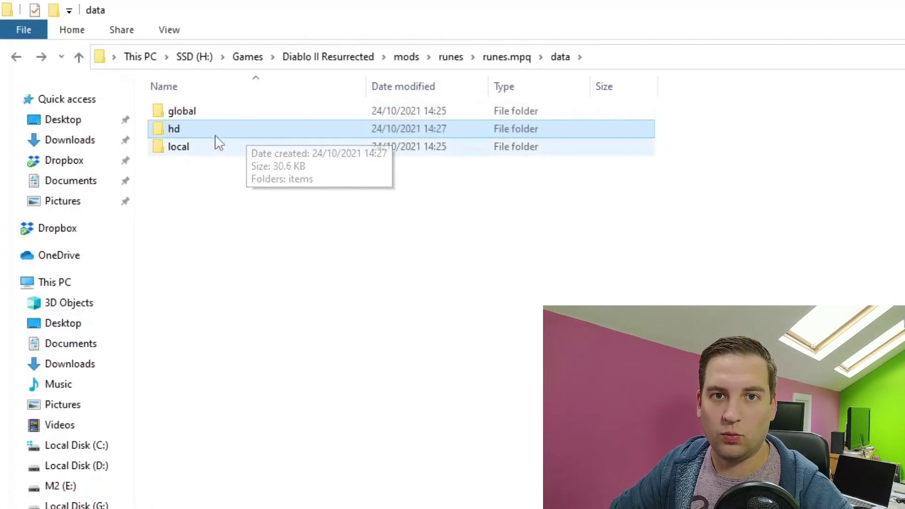
- Browse into the mod's hd\items folder and select items.json
left_click(184, 135)
double_click(183, 132)
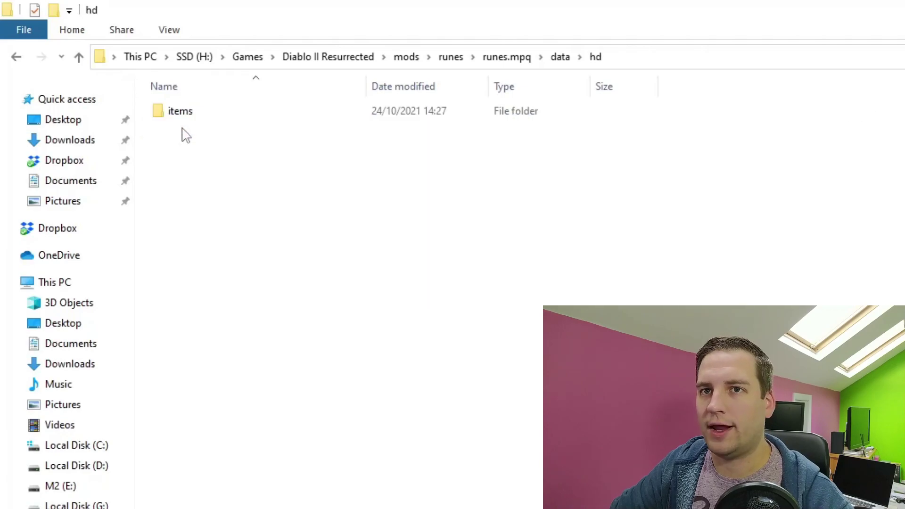
double_click(183, 113)
left_click(203, 118)
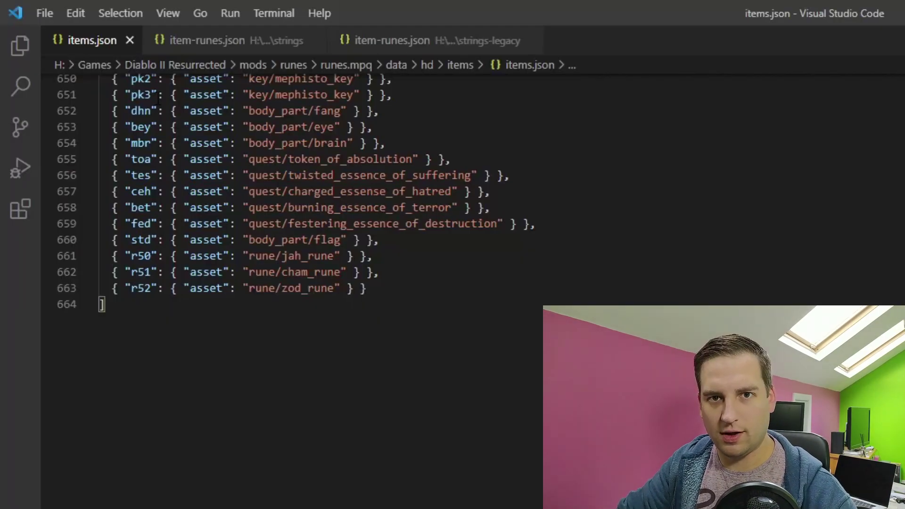
double_click(151, 256)
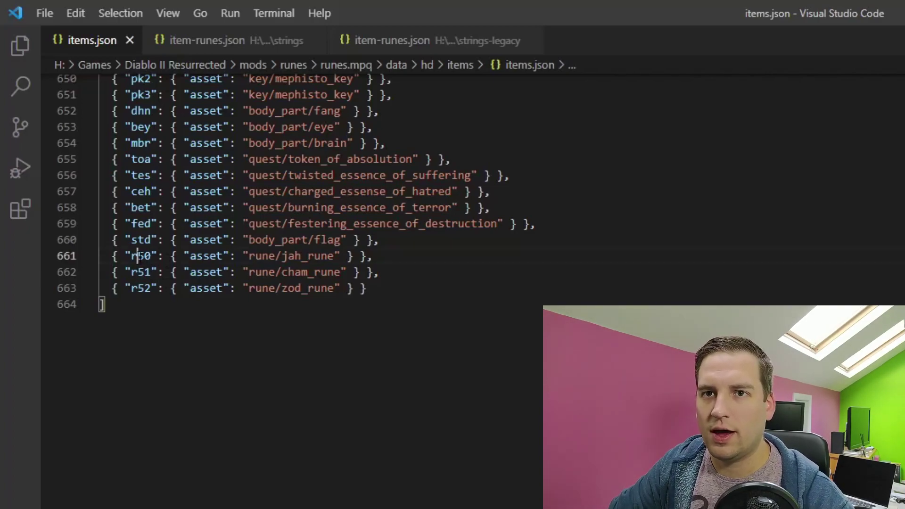
double_click(299, 255)
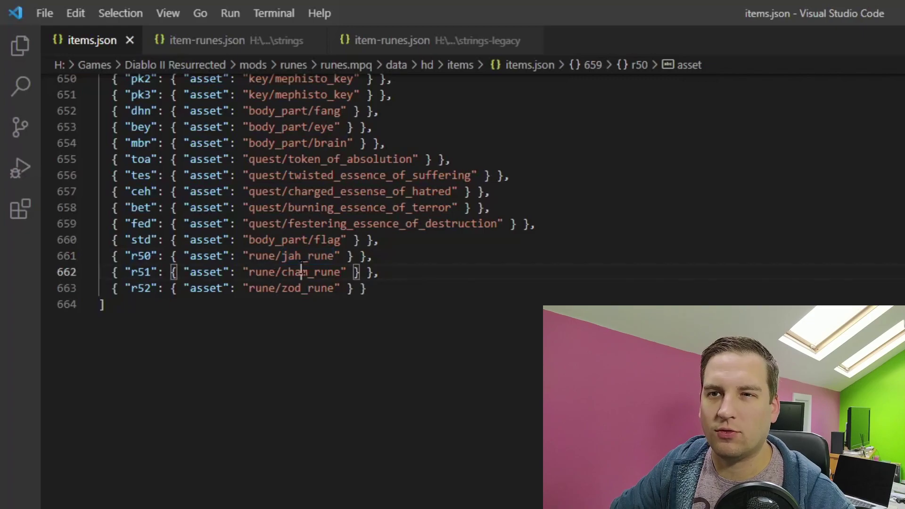
double_click(288, 272)
double_click(291, 287)
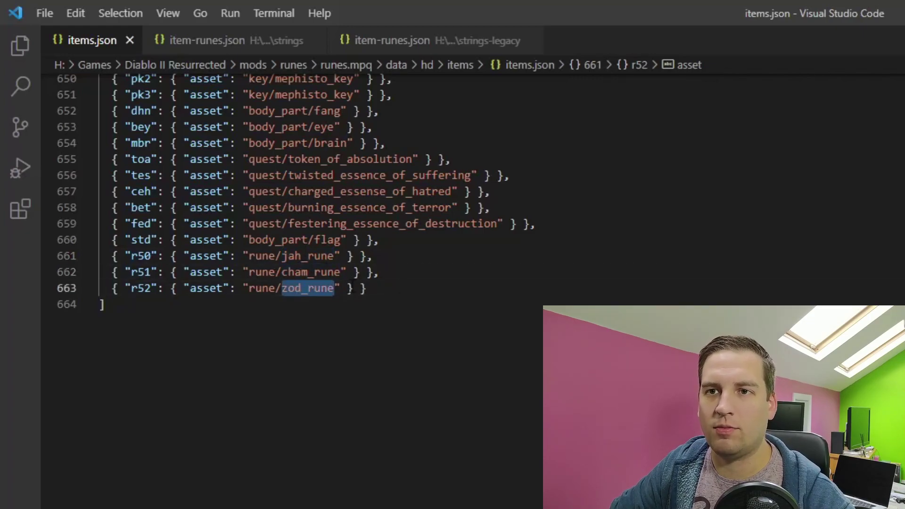
double_click(141, 256)
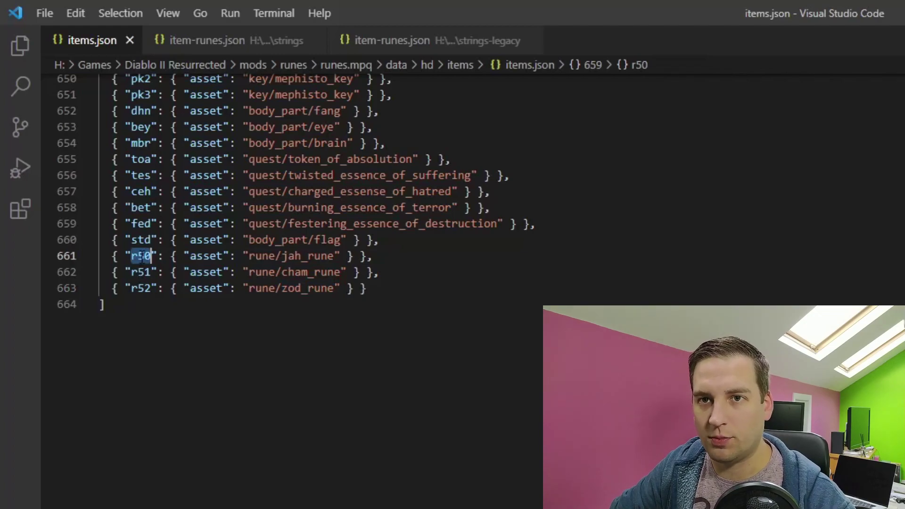
double_click(141, 272)
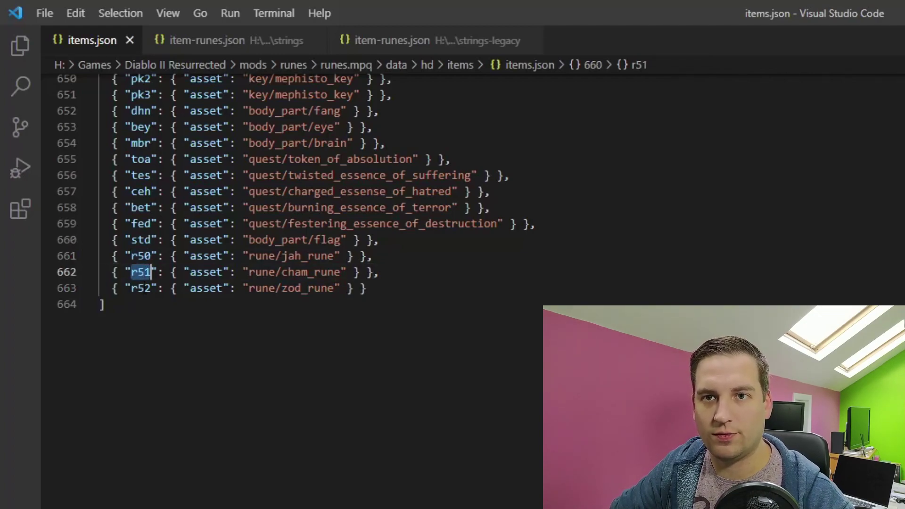
double_click(141, 288)
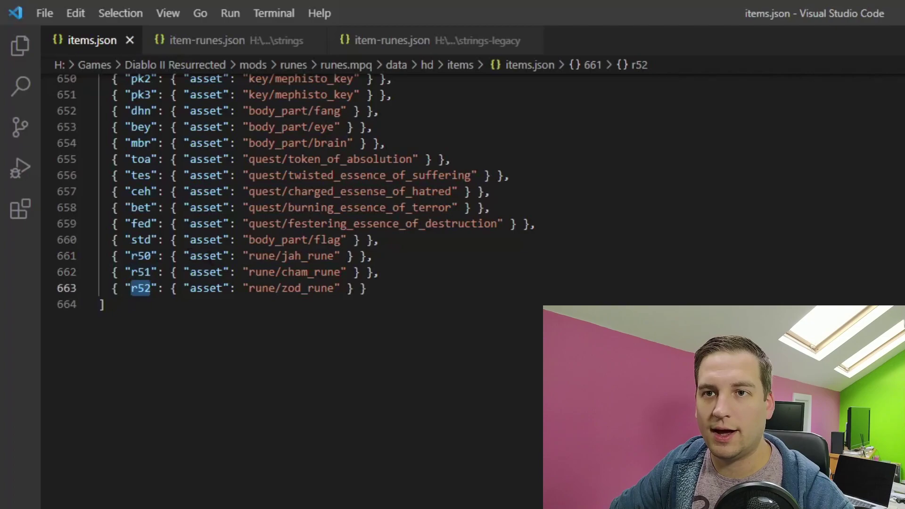
left_click_drag(210, 256, 354, 256)
left_click_drag(217, 272, 353, 272)
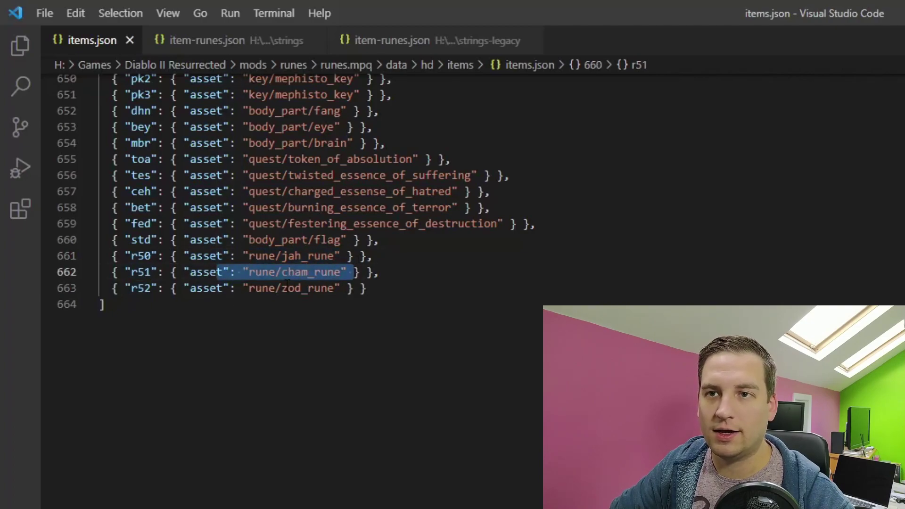
left_click_drag(230, 288, 367, 288)
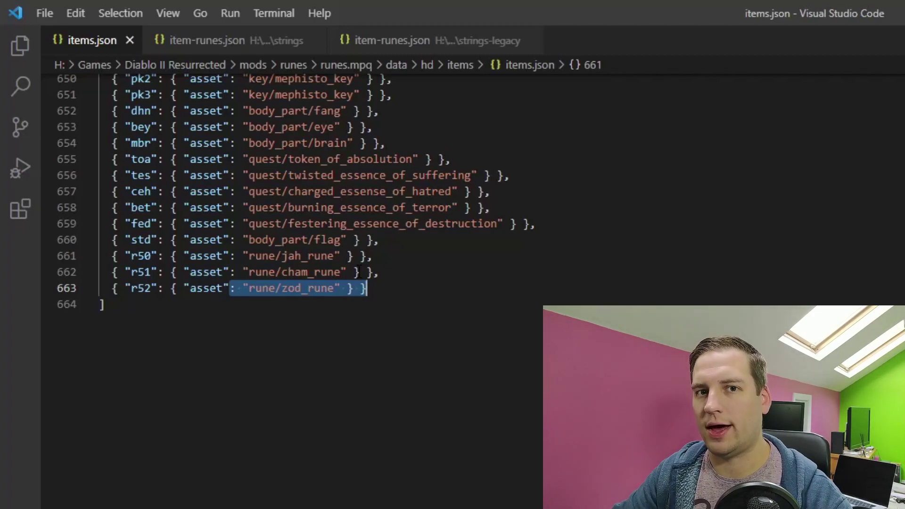
double_click(307, 256)
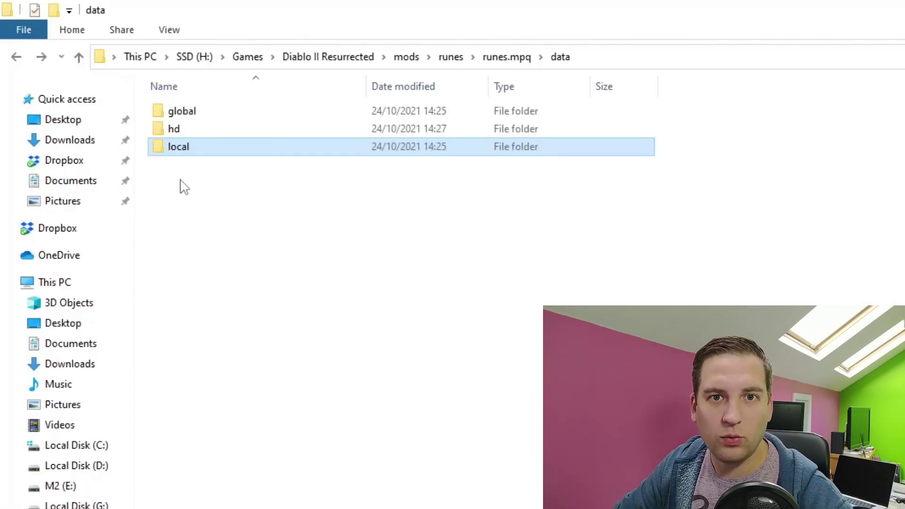
- Browse local\lng into strings to find item-runes.json, then into strings-legacy
double_click(179, 149)
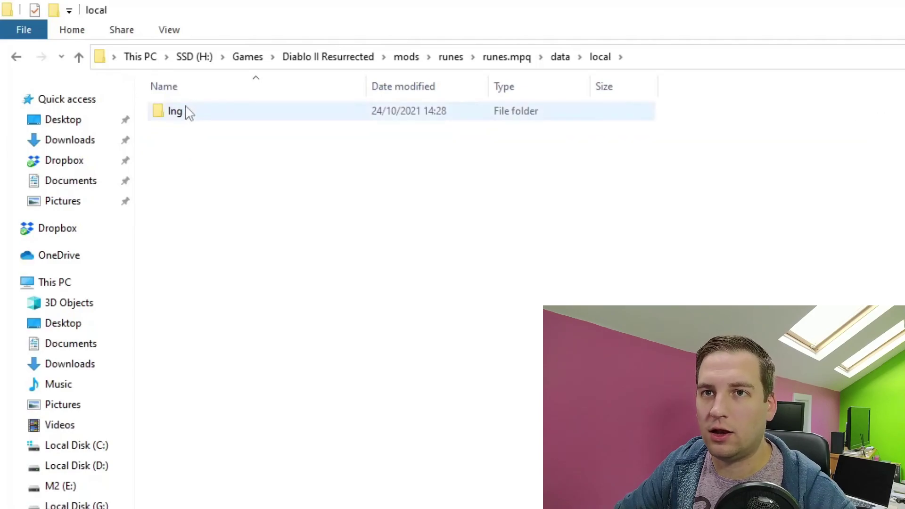
double_click(183, 113)
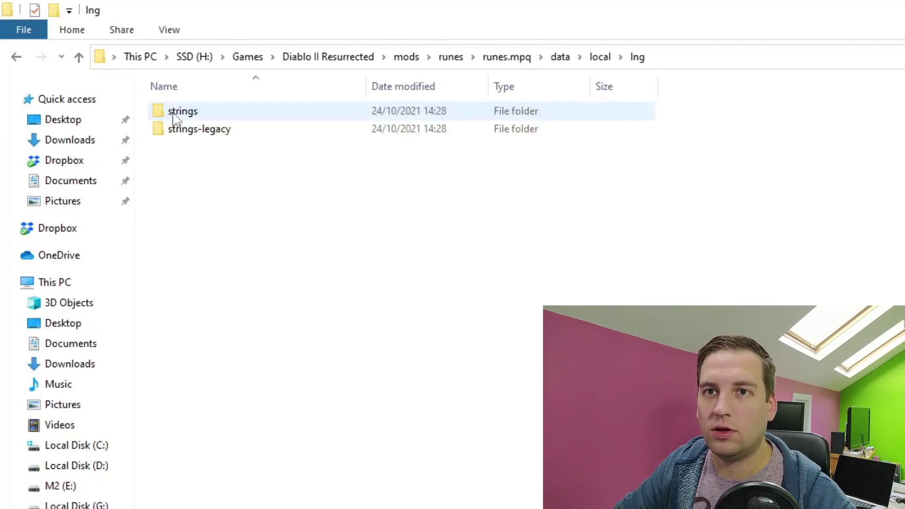
left_click(208, 136)
double_click(208, 136)
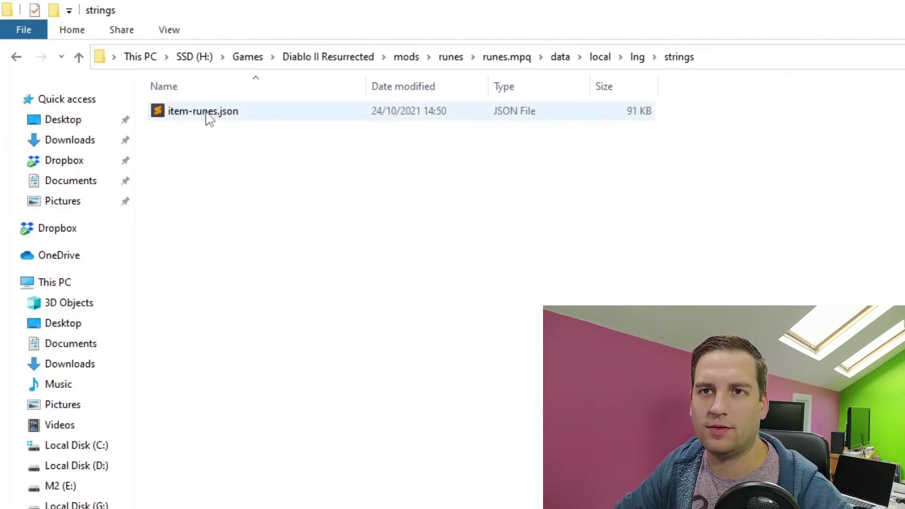
left_click(9, 59)
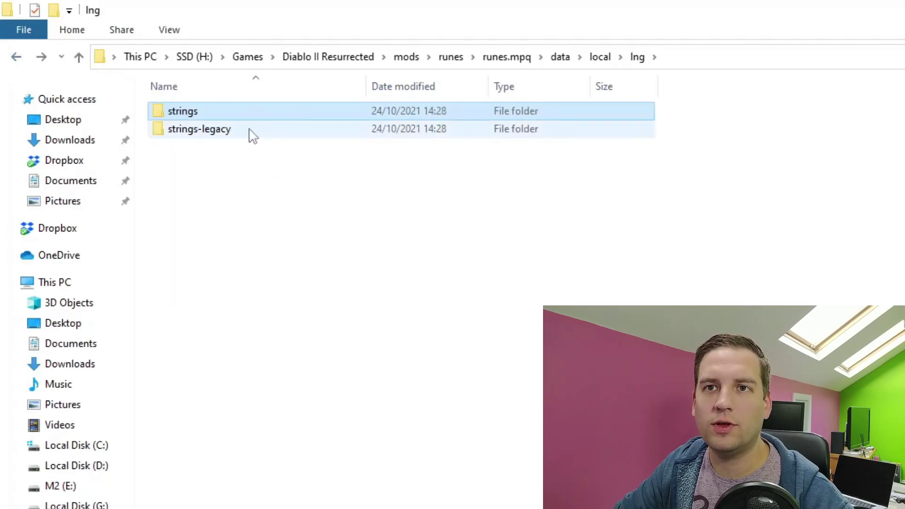
double_click(249, 131)
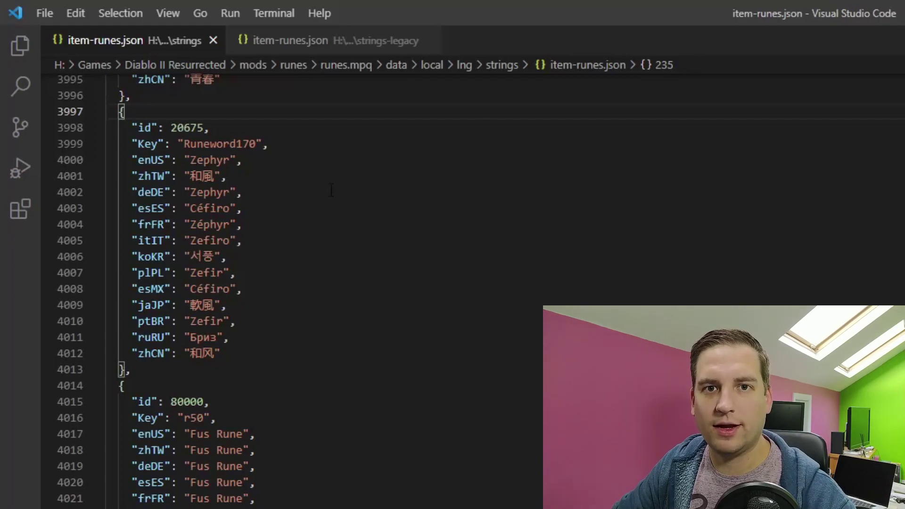
- Locate the Fus Rune entry, id 80000 with key r50, below Zephyr's id 20675
double_click(174, 127)
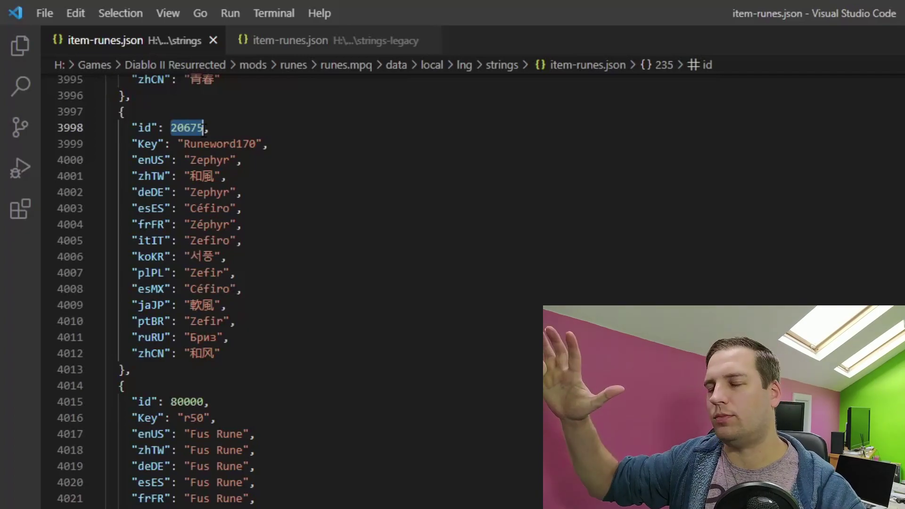
scroll(283, 241, "down", 4)
scroll(283, 242, "down", 1)
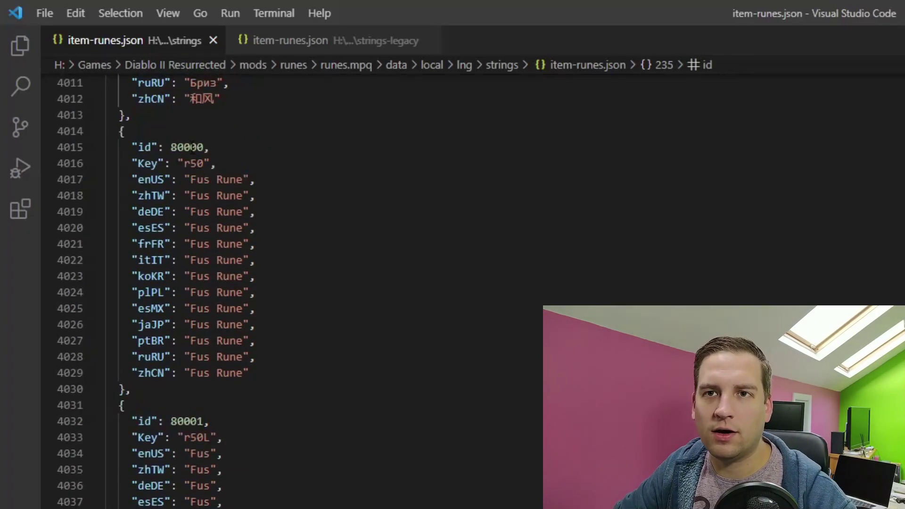
double_click(193, 148)
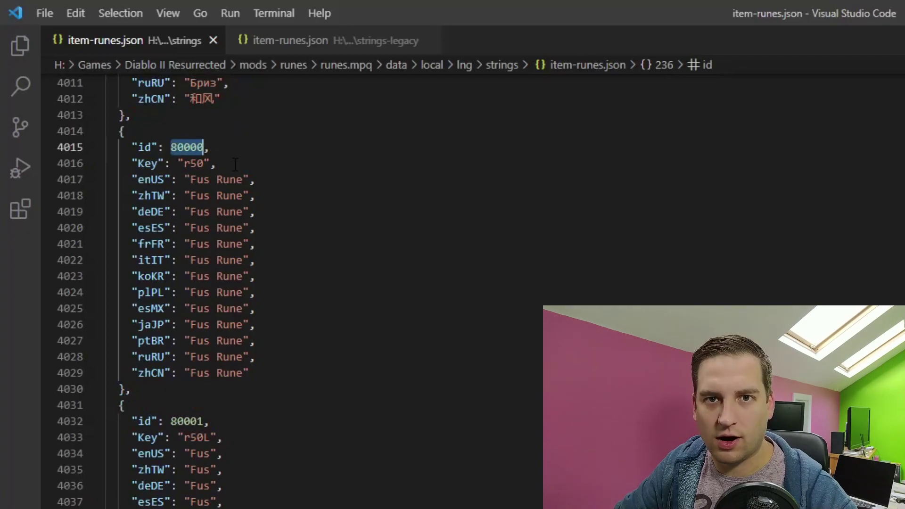
left_click(261, 165)
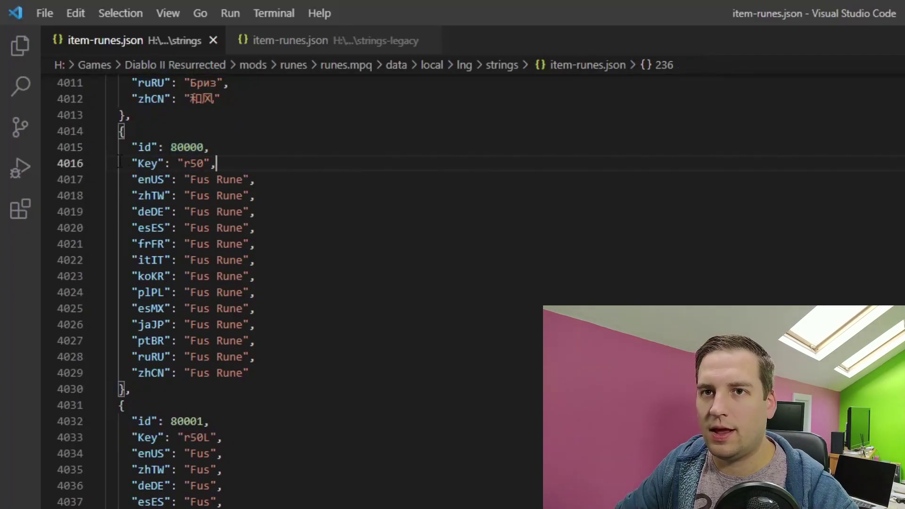
key("shift+Home")
left_click(262, 165)
left_click(120, 163, "shift")
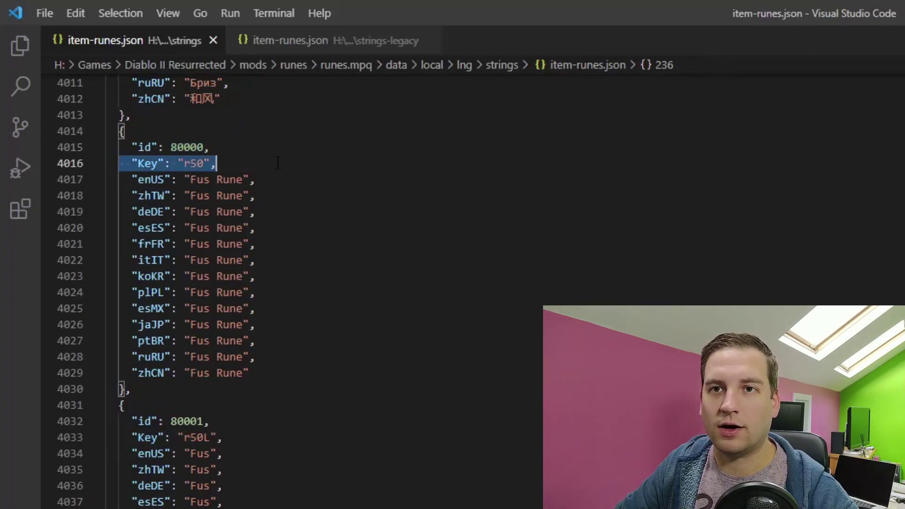
- Review the Fus Rune translations, including the enUS and zhTW names
left_click_drag(270, 373, 85, 180)
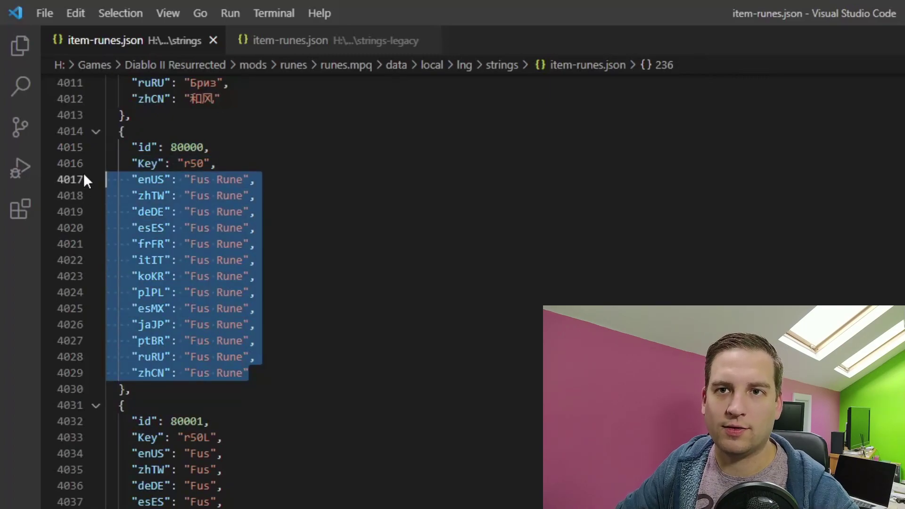
scroll(258, 156, "up", 5)
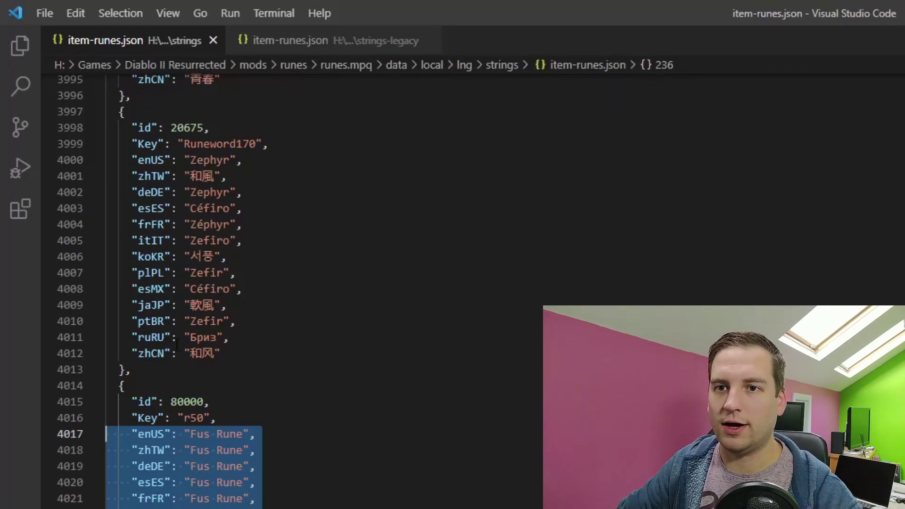
scroll(176, 346, "down", 4)
left_click(254, 201)
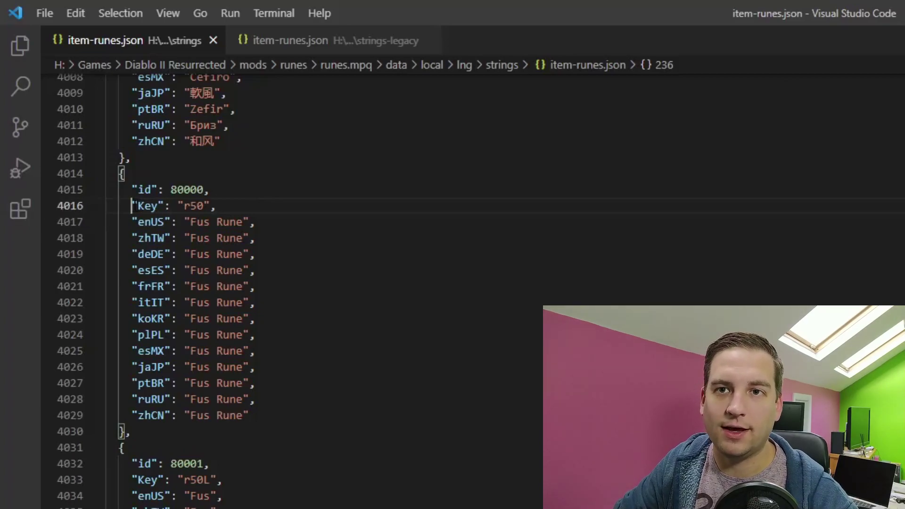
left_click_drag(132, 206, 272, 203)
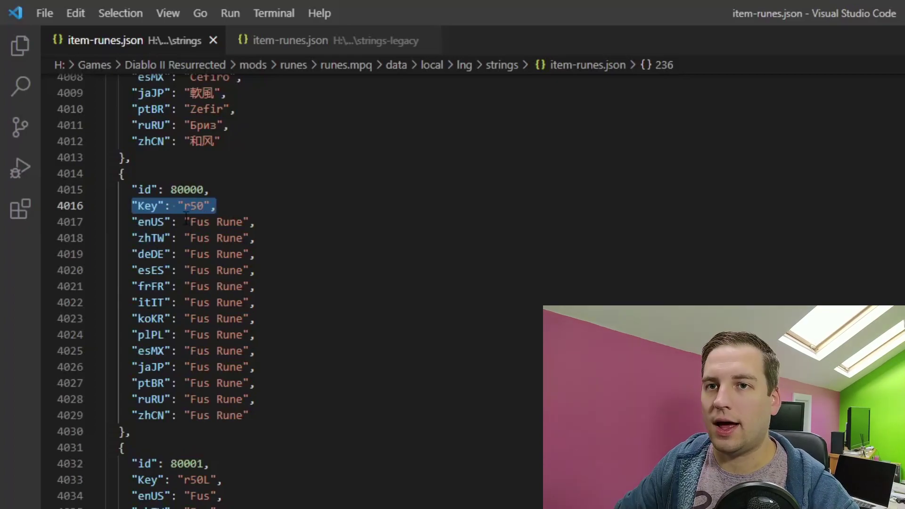
left_click(252, 222)
left_click(251, 237)
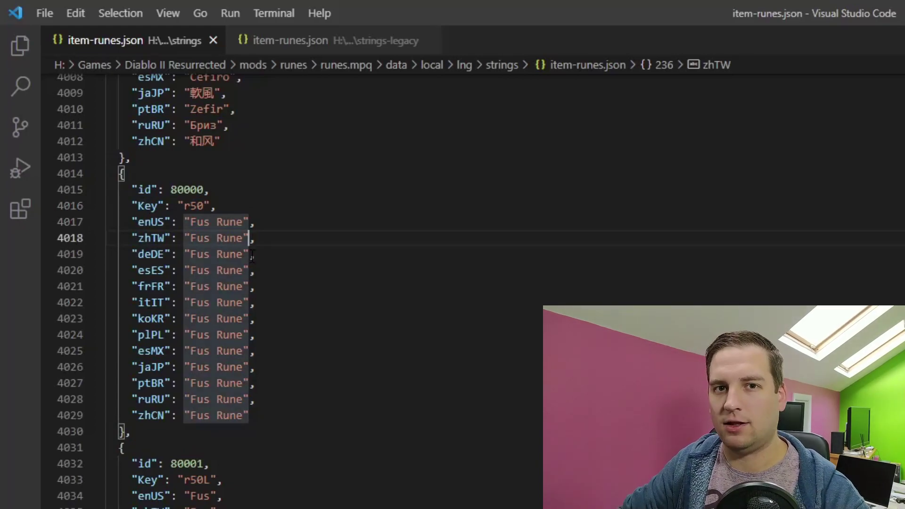
- Review entry id 80001 with key r50L and the short name 'Fus'
scroll(252, 256, "down", 3)
left_click(235, 339)
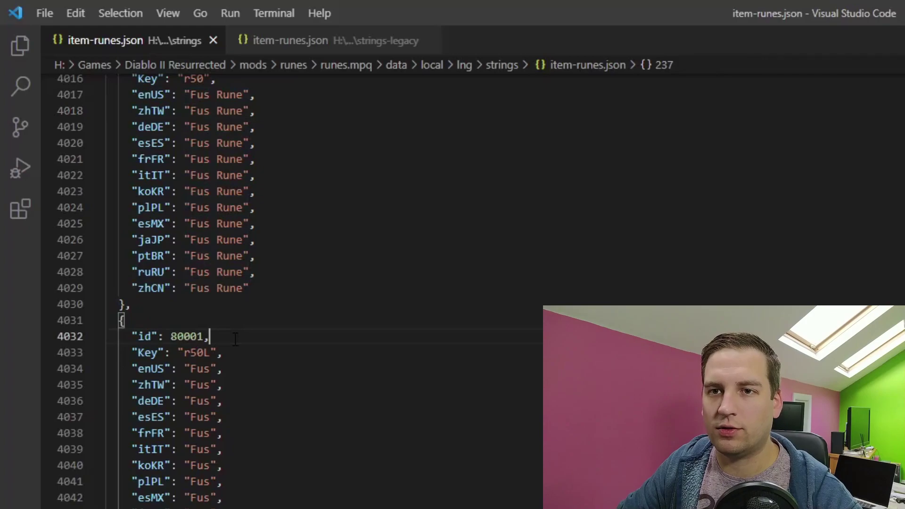
scroll(229, 353, "up", 3)
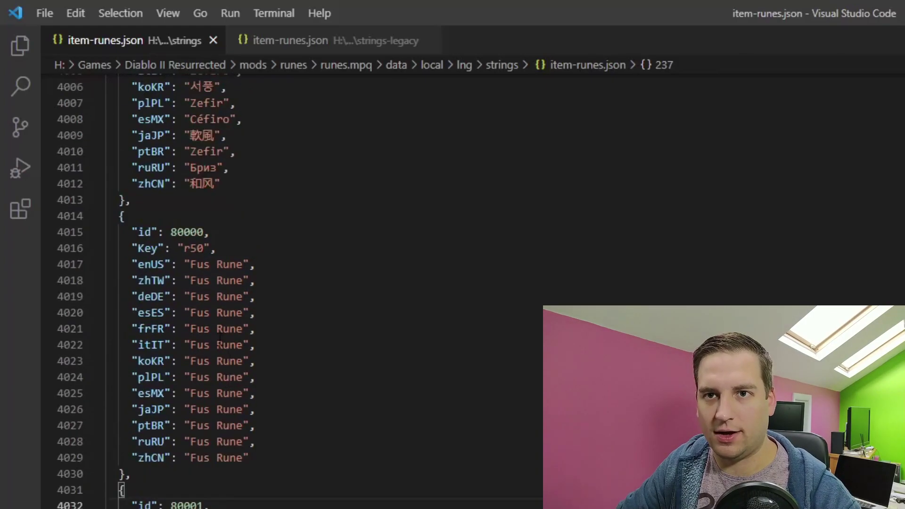
double_click(186, 232)
scroll(200, 240, "down", 5)
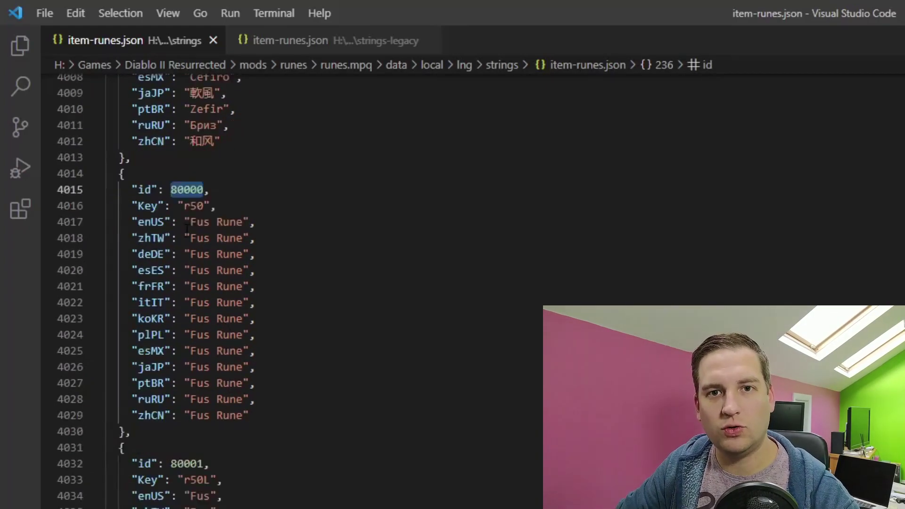
double_click(186, 267)
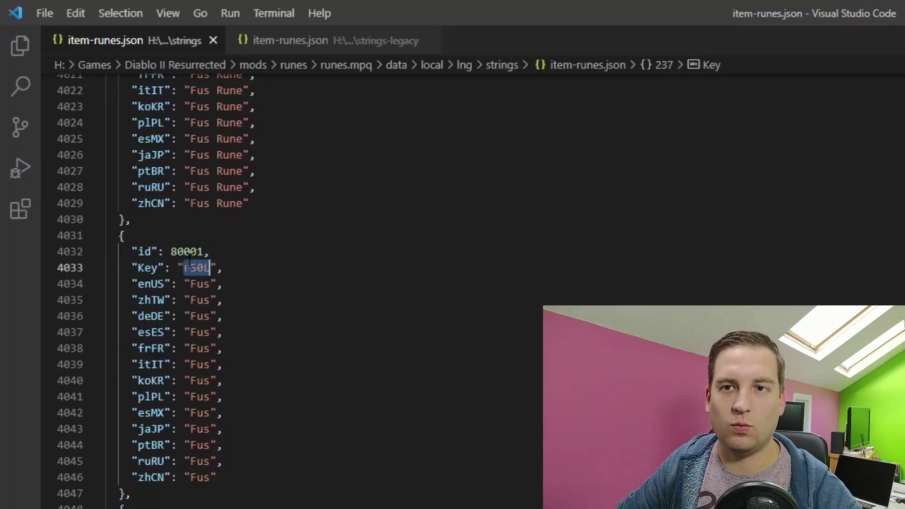
double_click(199, 268)
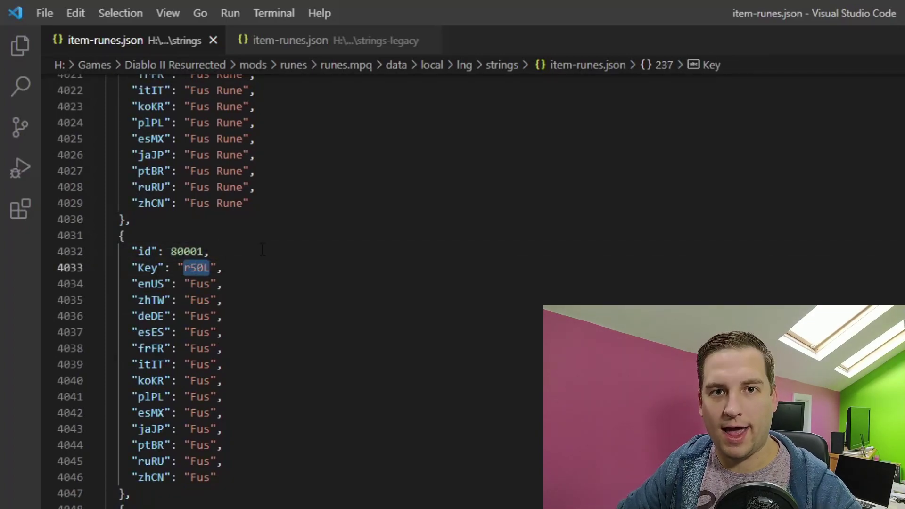
double_click(198, 284)
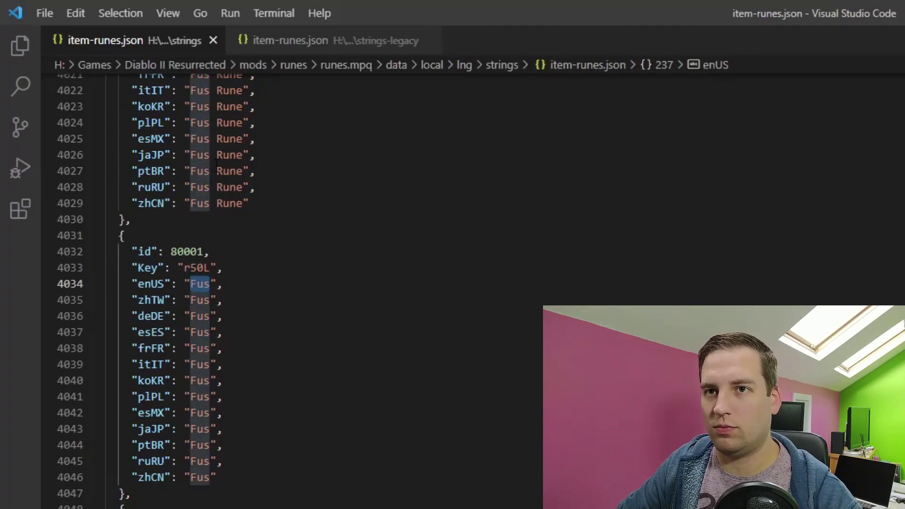
left_click_drag(210, 170, 244, 171)
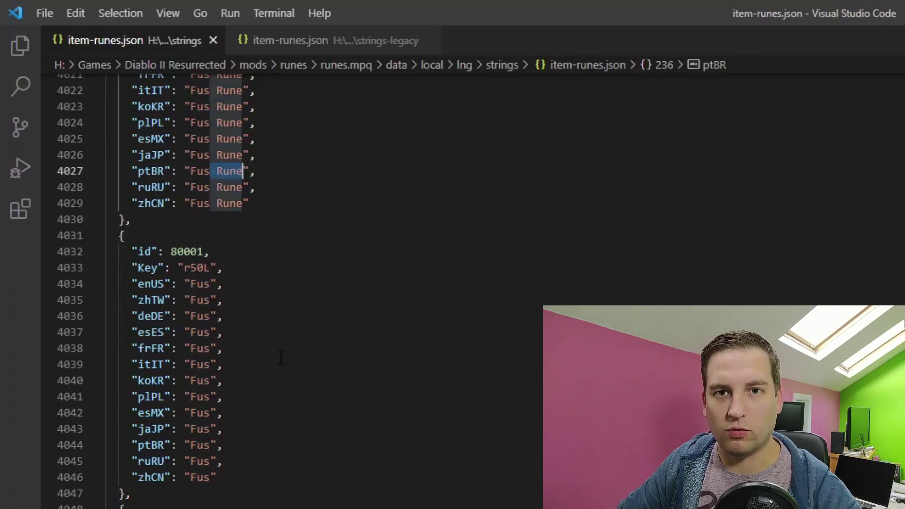
scroll(281, 356, "down", 6)
left_click(117, 211)
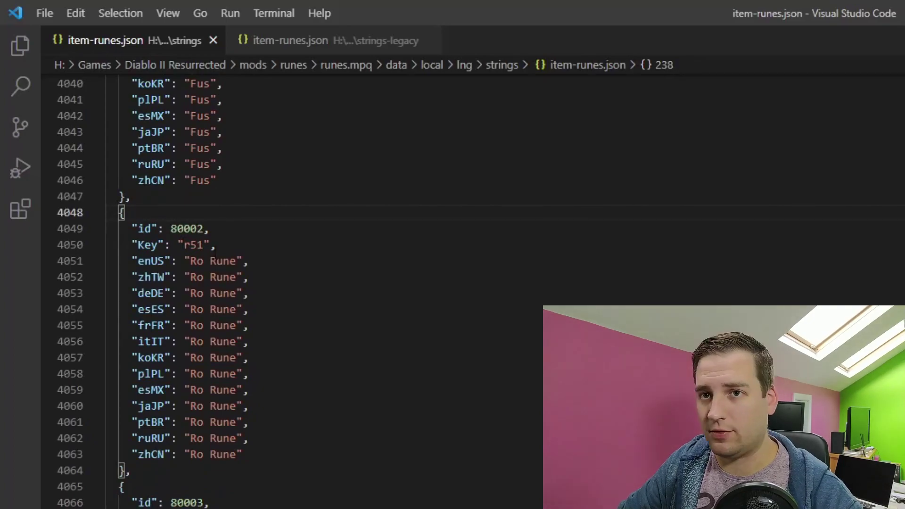
- Review the Ro Rune entry with key r51 and the following Dah entries
left_click_drag(174, 264, 249, 261)
left_click(248, 261)
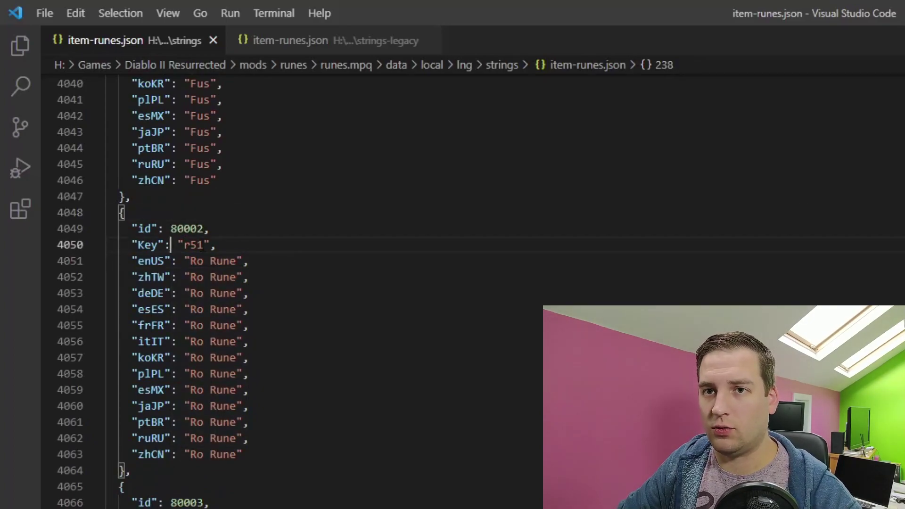
key("shift+End")
scroll(307, 189, "down", 7)
left_click_drag(171, 179, 307, 189)
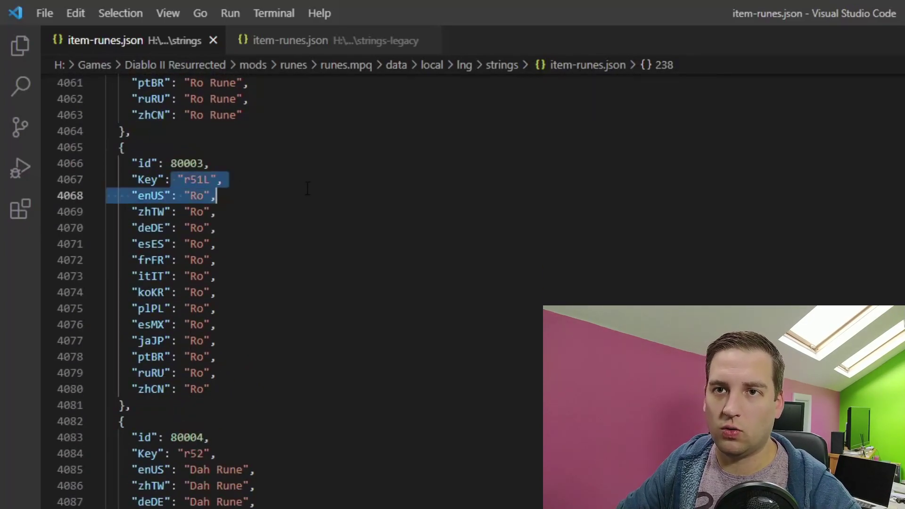
scroll(235, 316, "down", 4)
left_click_drag(171, 241, 271, 254)
scroll(244, 289, "down", 5)
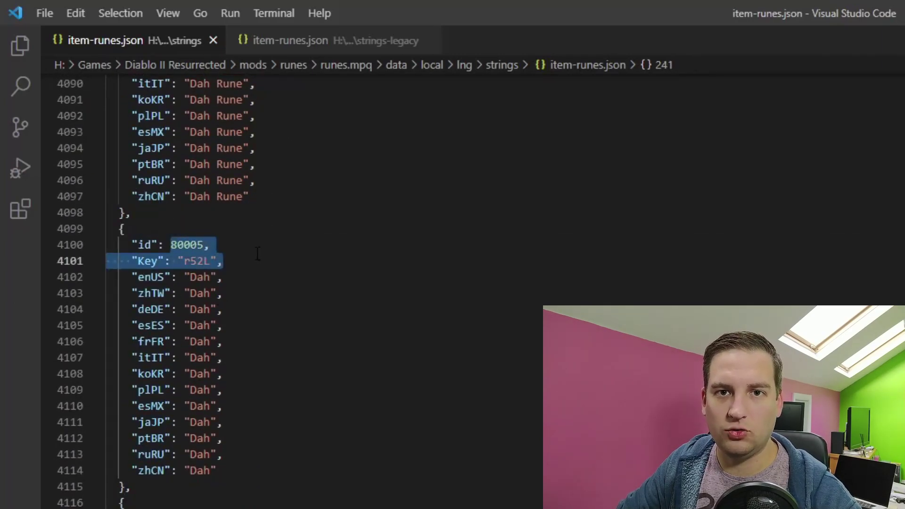
scroll(243, 279, "down", 5)
- Check the Runeword250 'Dragonborn' string, then switch to the strings-legacy item-runes.json
double_click(193, 283)
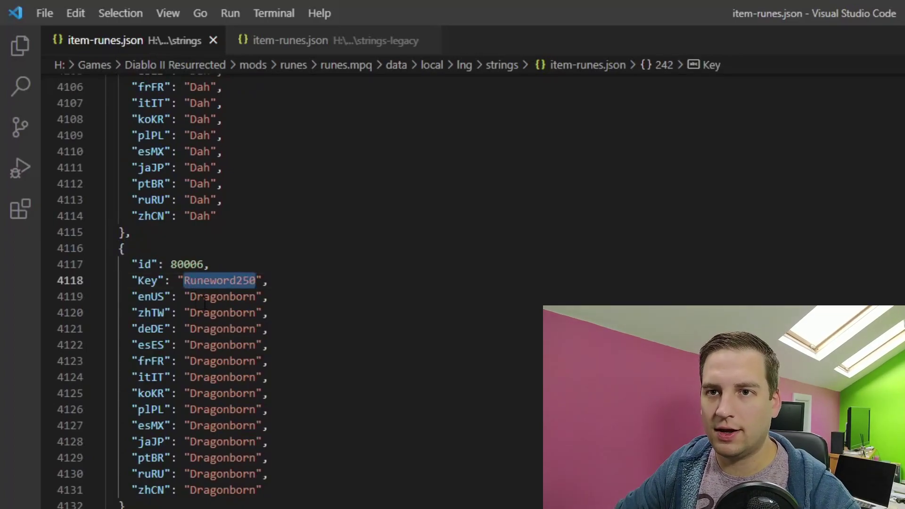
double_click(204, 299)
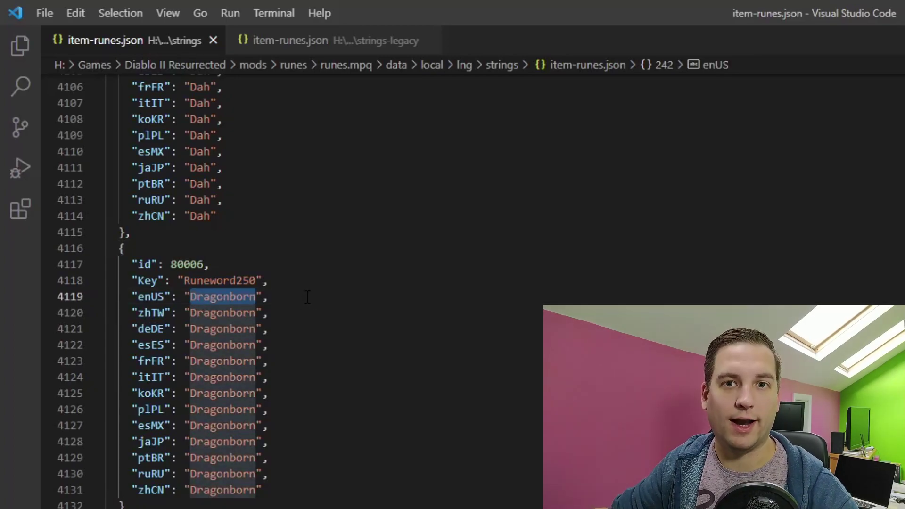
key("ctrl+Tab")
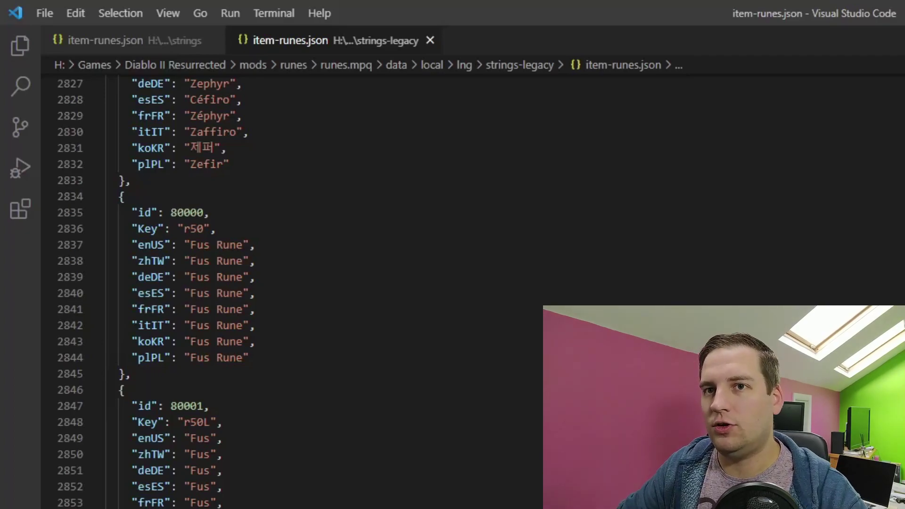
- Scroll through the legacy item-runes.json to check the Fus and Ro entries
scroll(288, 292, "down", 3)
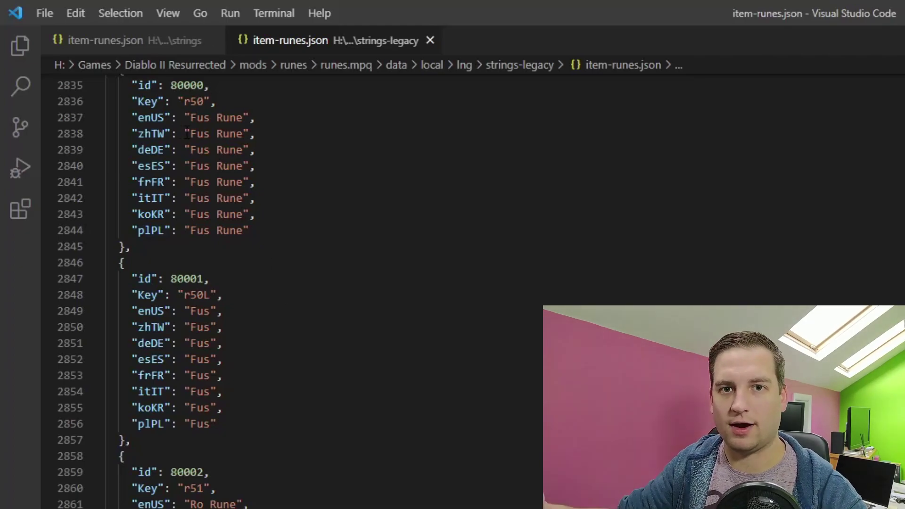
scroll(266, 277, "up", 3)
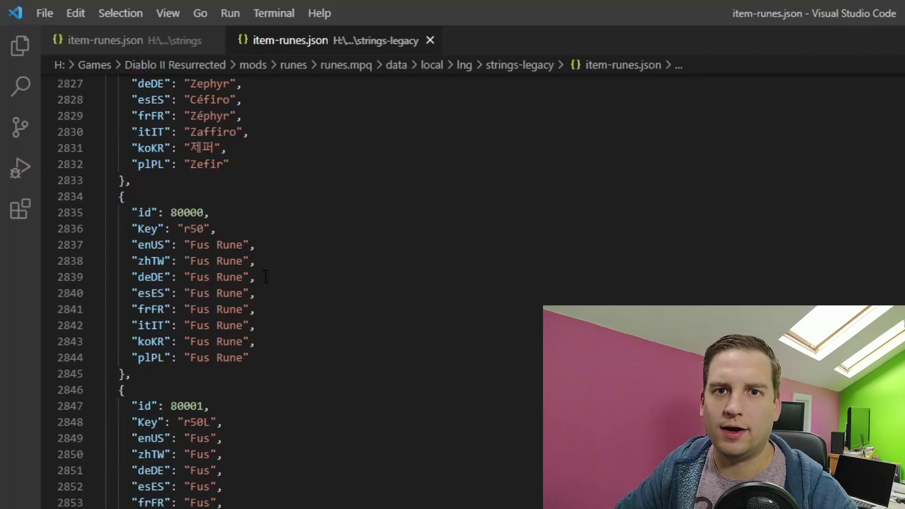
scroll(267, 276, "down", 4)
scroll(226, 377, "up", 2)
scroll(245, 378, "down", 12)
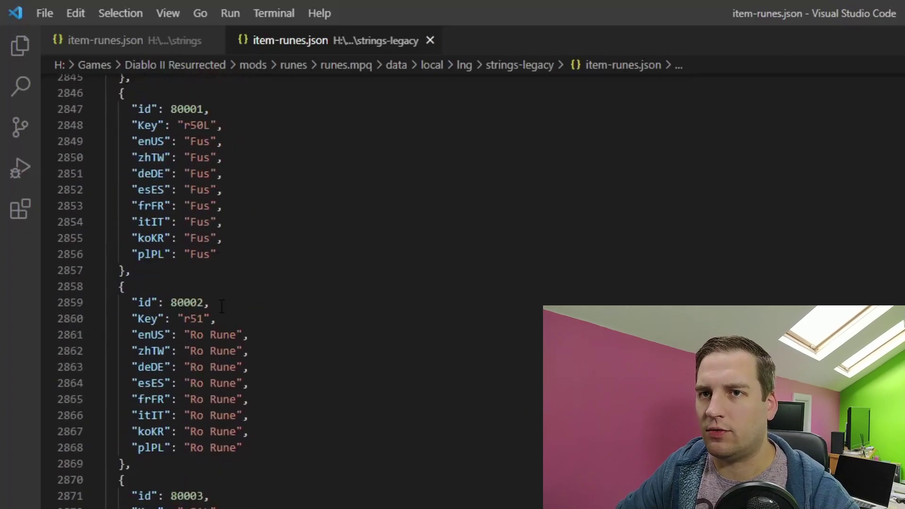
scroll(255, 378, "down", 4)
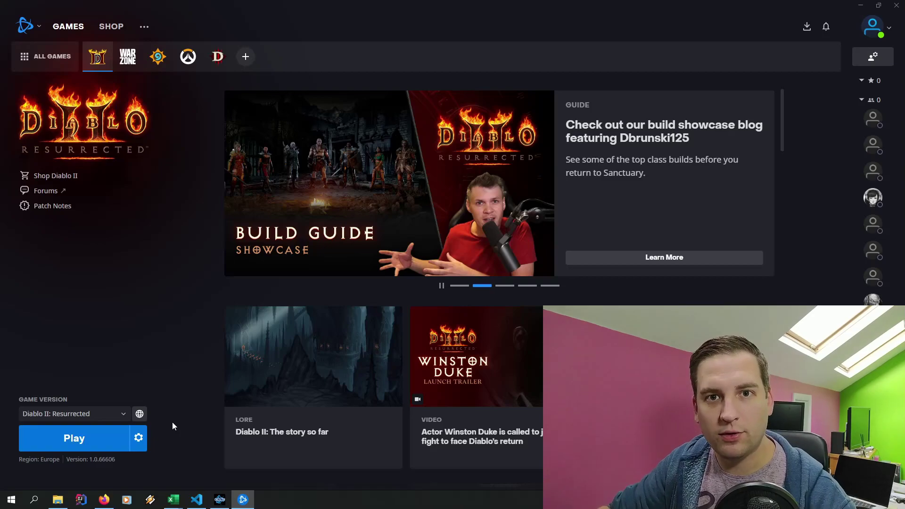
- Confirm the '-mod runes -txt' launch arguments in Diablo II's Battle.net game settings, then launch the game
left_click(138, 437)
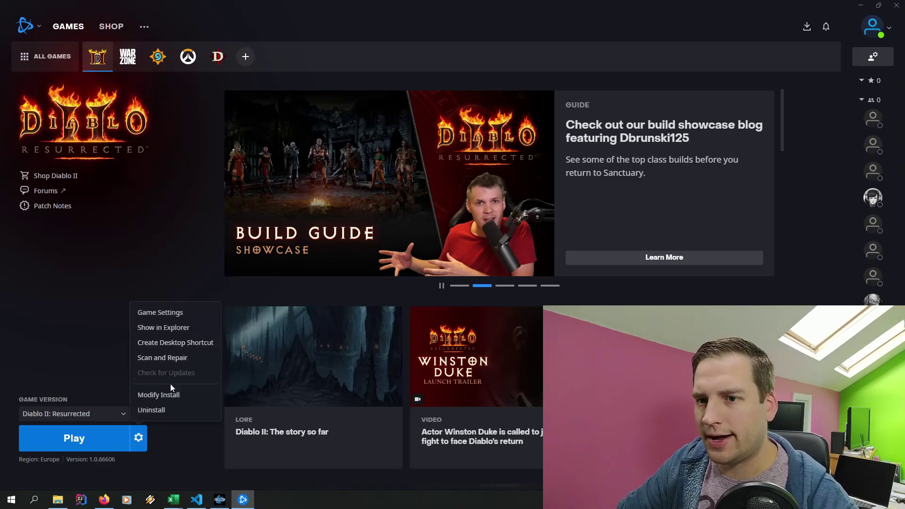
left_click(184, 313)
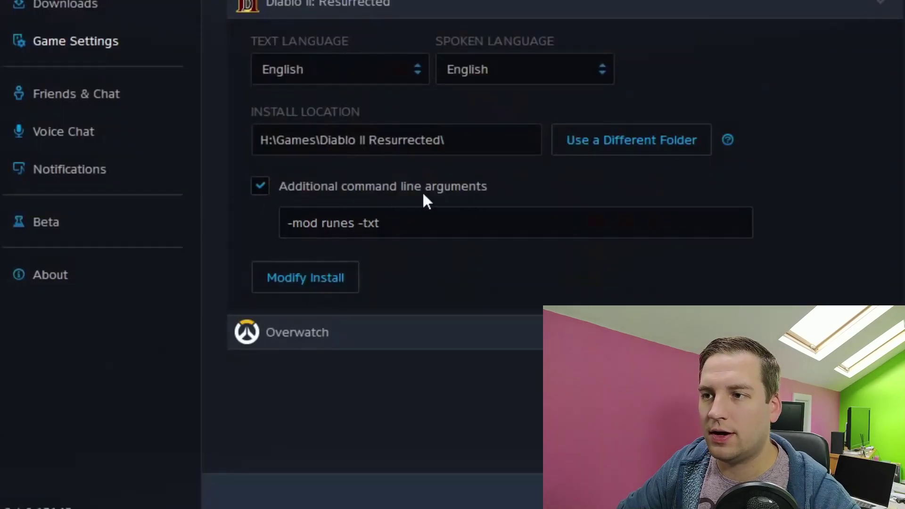
left_click_drag(510, 221, 162, 221)
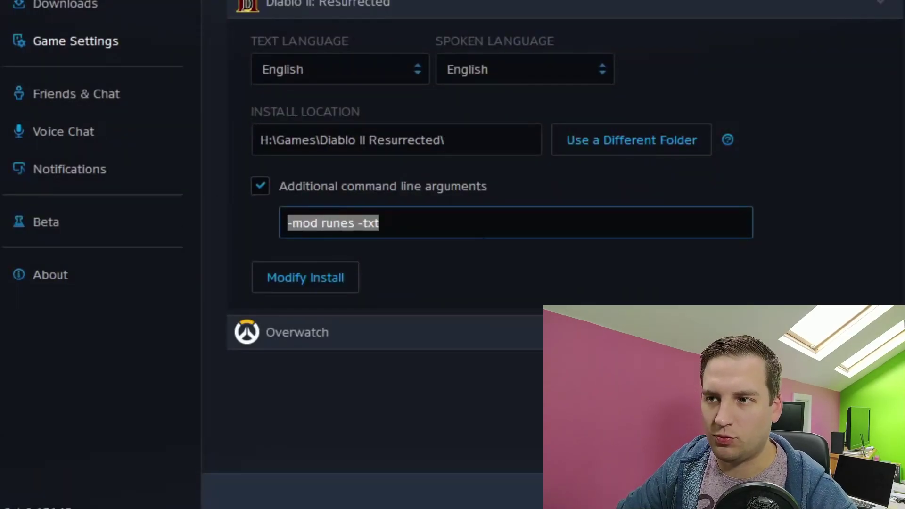
left_click(380, 223)
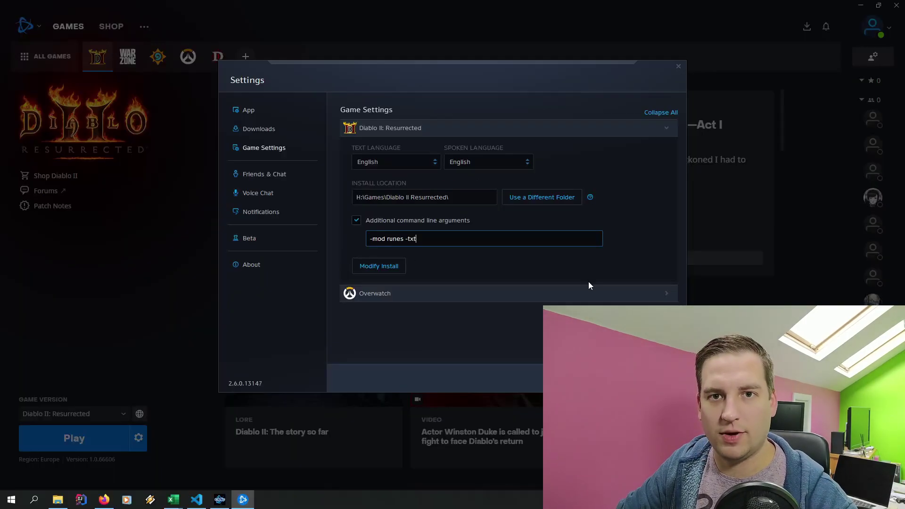
key("Escape")
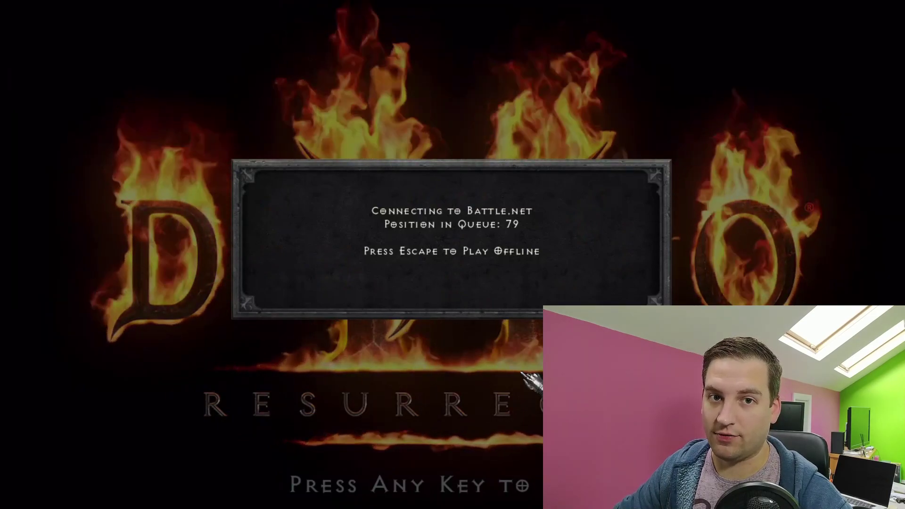
- Play offline instead of queuing and show the inventory with the Fus Rune's +10 Strength
key("Escape")
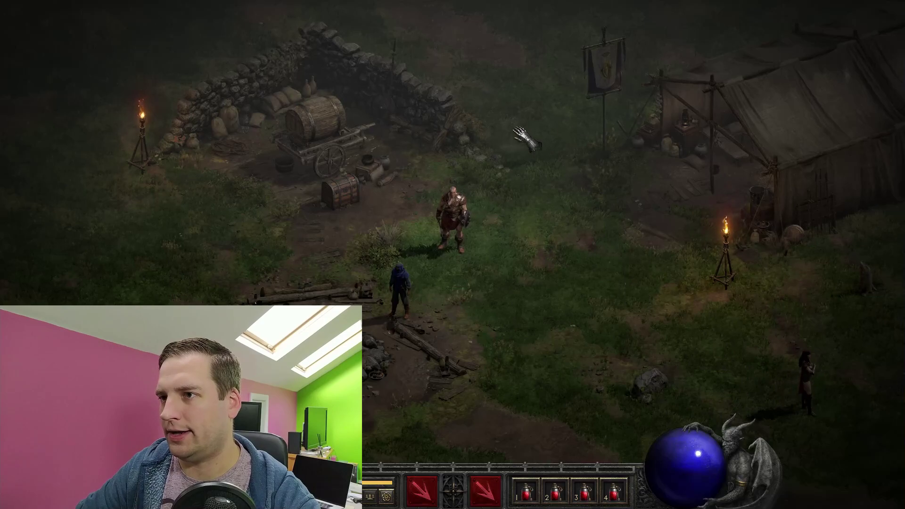
key("i")
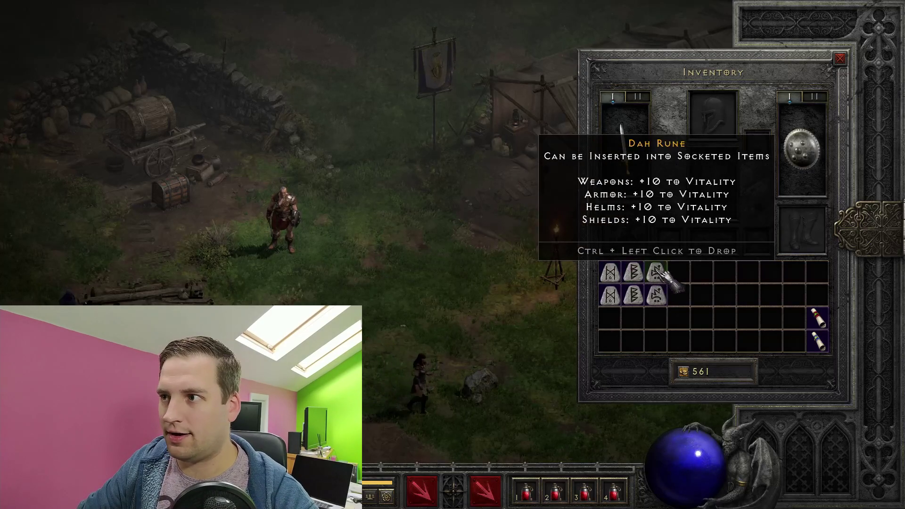
- Socket the Fus, Ro and Dah runes into the three-socket Short Sword to form Dragonborn
left_click(610, 272)
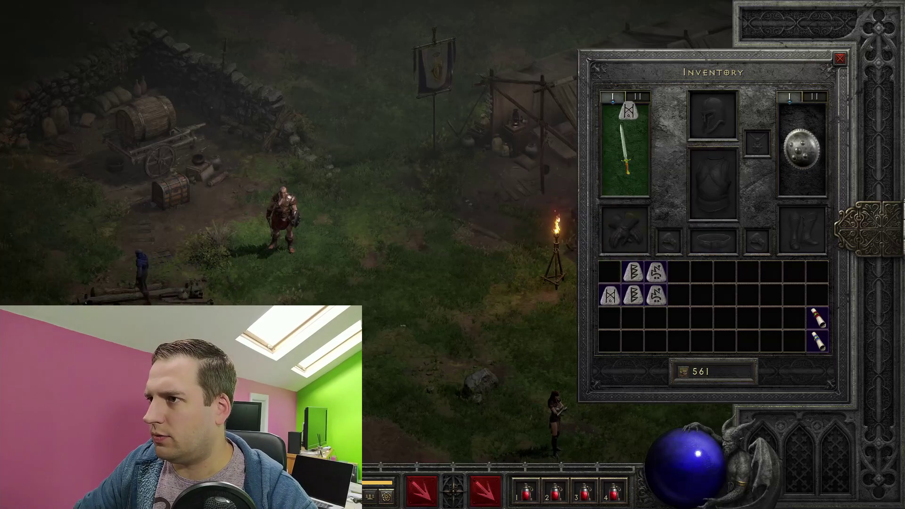
left_click(632, 131)
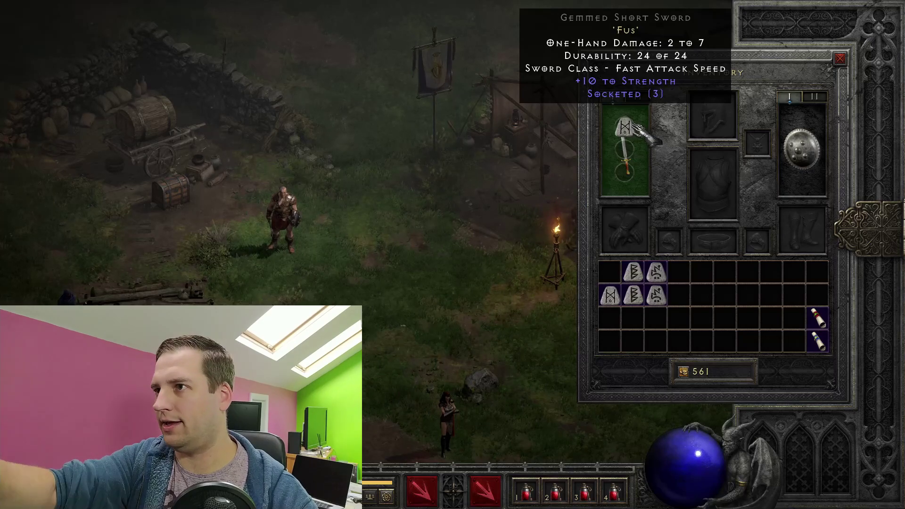
left_click(632, 272)
left_click(632, 146)
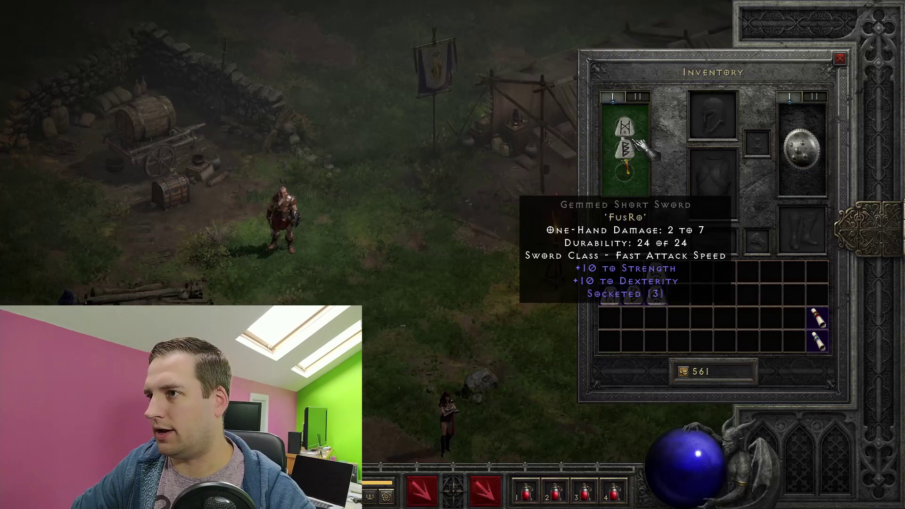
left_click(655, 295)
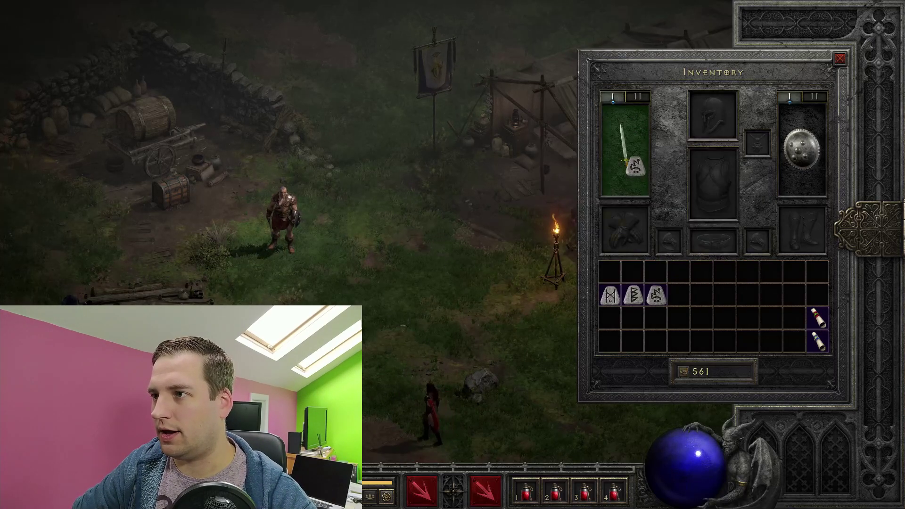
left_click(630, 160)
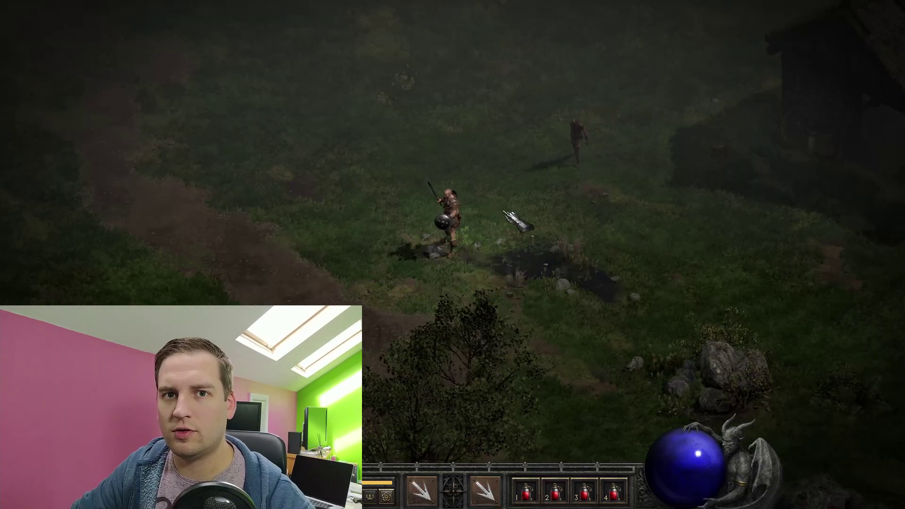
- Strike the zombies with the Dragonborn sword, triggering its Tornado, then move further down-right
left_click(527, 188)
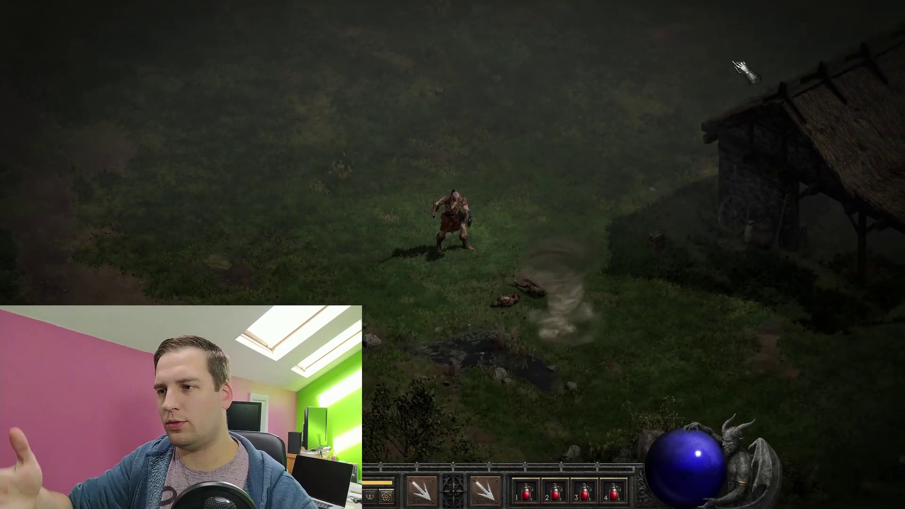
left_click(691, 347)
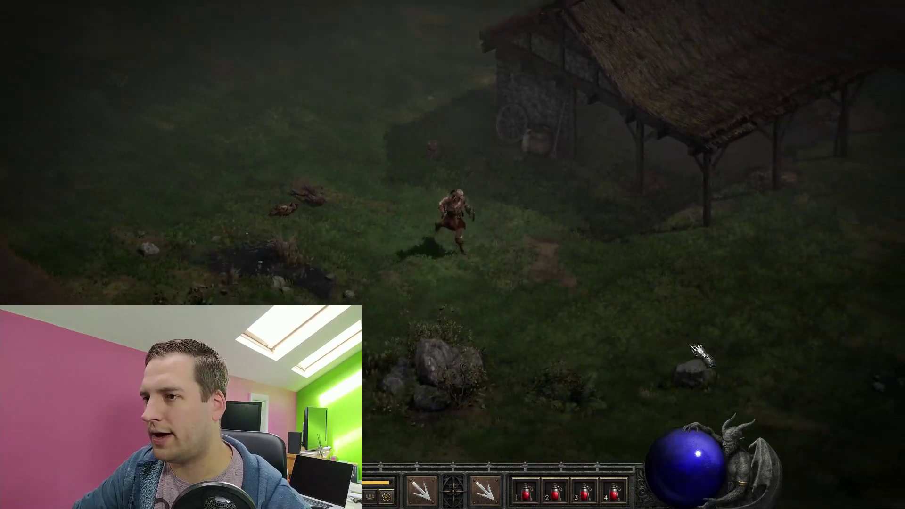
left_click(690, 354)
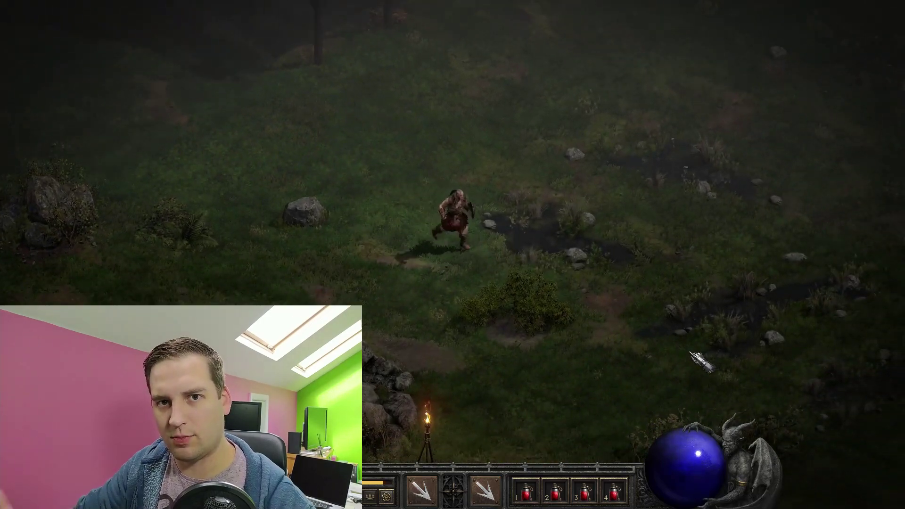